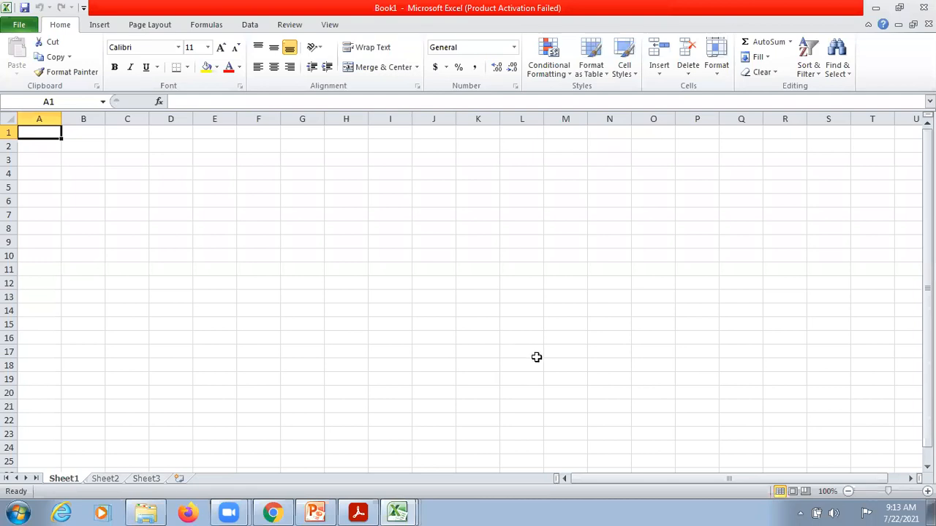
Enlarge the blank worksheet's zoom level to 200%.
{"action": "left_click", "coordinate": [927, 492]}
{"action": "left_click", "coordinate": [927, 491]}
{"action": "left_click", "coordinate": [927, 491]}
{"action": "left_click", "coordinate": [927, 492]}
{"action": "left_click", "coordinate": [928, 491]}
{"action": "left_click", "coordinate": [928, 491]}
{"action": "left_click", "coordinate": [927, 491]}
{"action": "left_click", "coordinate": [927, 491]}
{"action": "left_click", "coordinate": [927, 492]}
{"action": "left_click", "coordinate": [927, 492]}
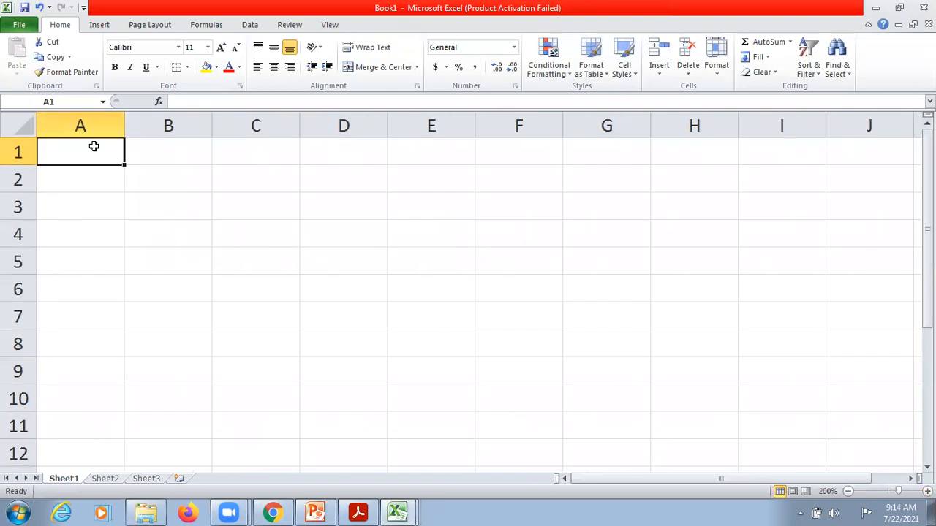
Enter the headings Roll No in cell A1 and Name in cell B1.
{"action": "type", "text": "Roll B"}
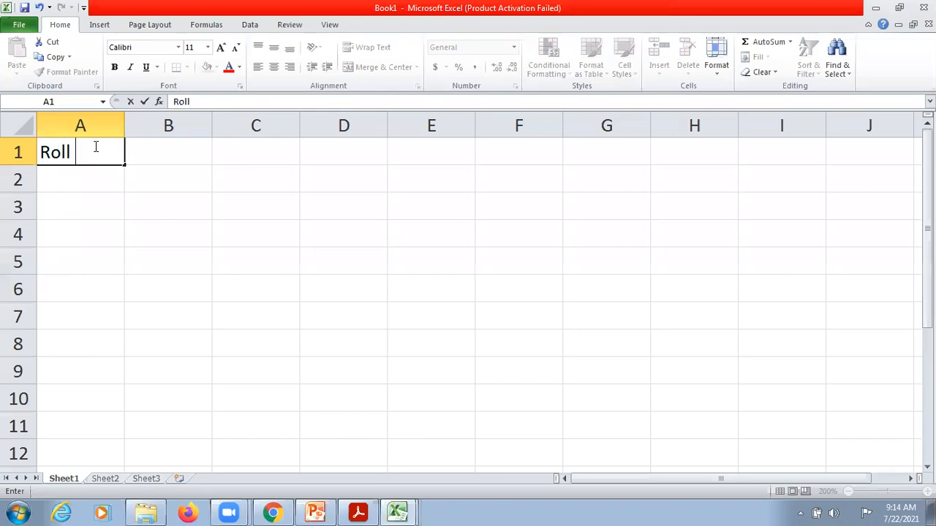
{"action": "key", "text": "BackSpace"}
{"action": "type", "text": "No"}
{"action": "key", "text": "Tab"}
{"action": "type", "text": "Name"}
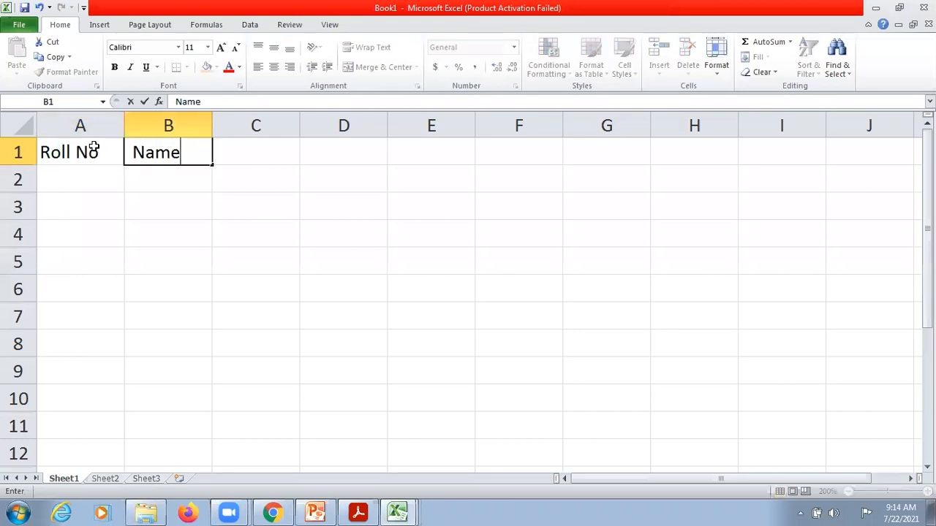
{"action": "key", "text": "Tab"}
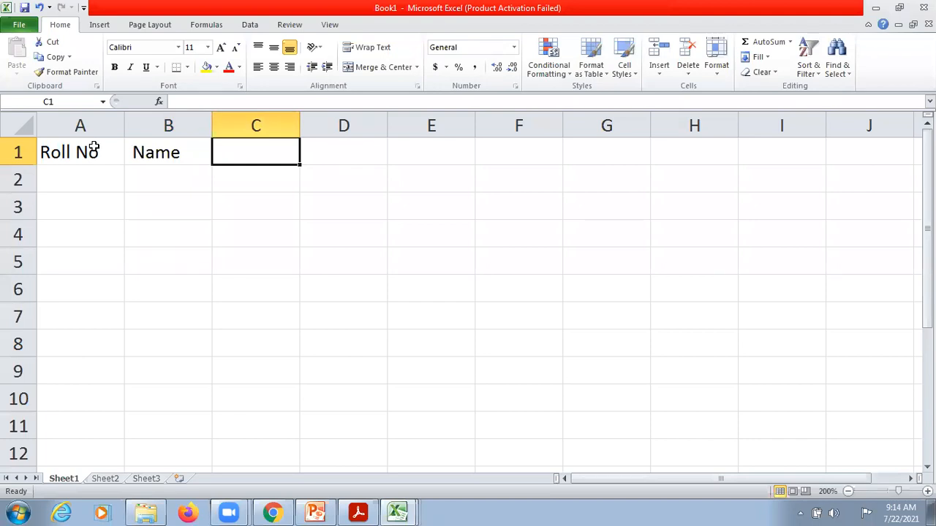
Enter the subject headings Eng in C1 and Hindi in D1.
{"action": "type", "text": "Eng"}
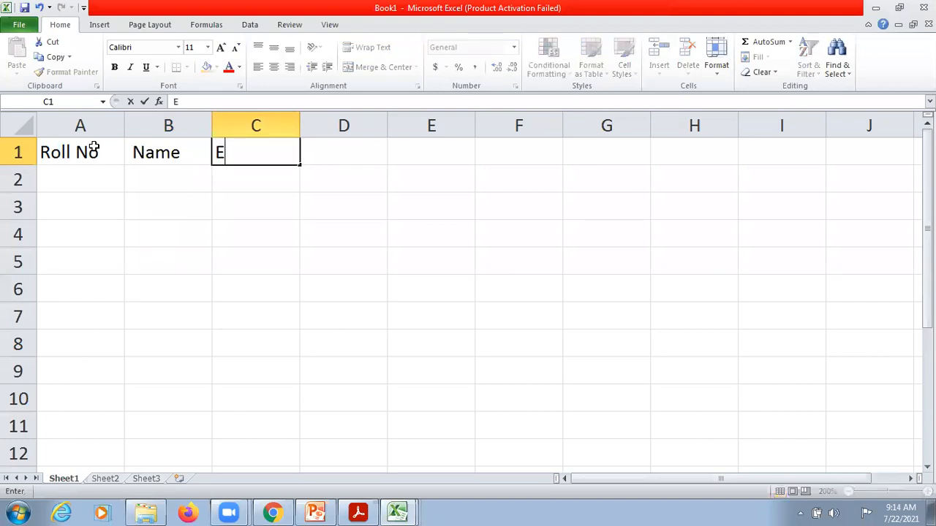
{"action": "key", "text": "Tab"}
{"action": "type", "text": "G"}
{"action": "key", "text": "BackSpace"}
{"action": "type", "text": "Hindi"}
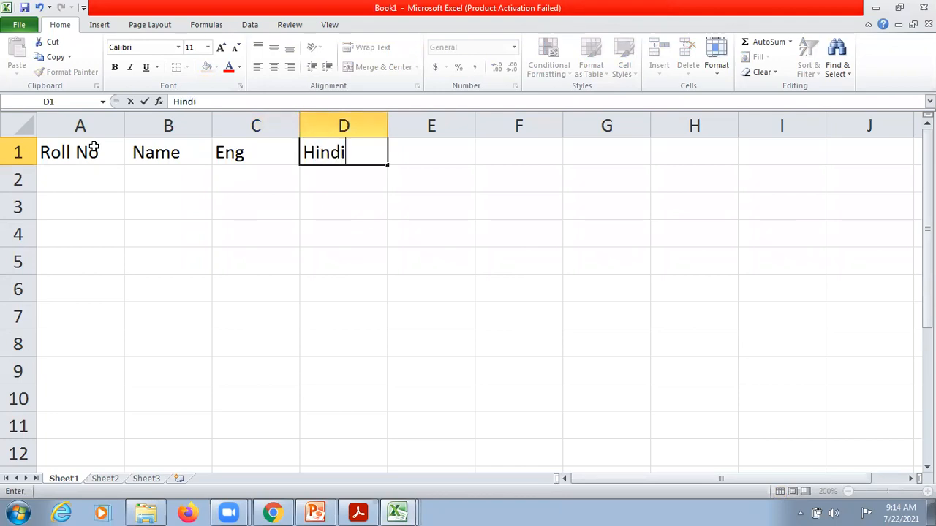
{"action": "key", "text": "Tab"}
Enter the subject headings Maths in E1 and Sci in F1.
{"action": "type", "text": "mAths"}
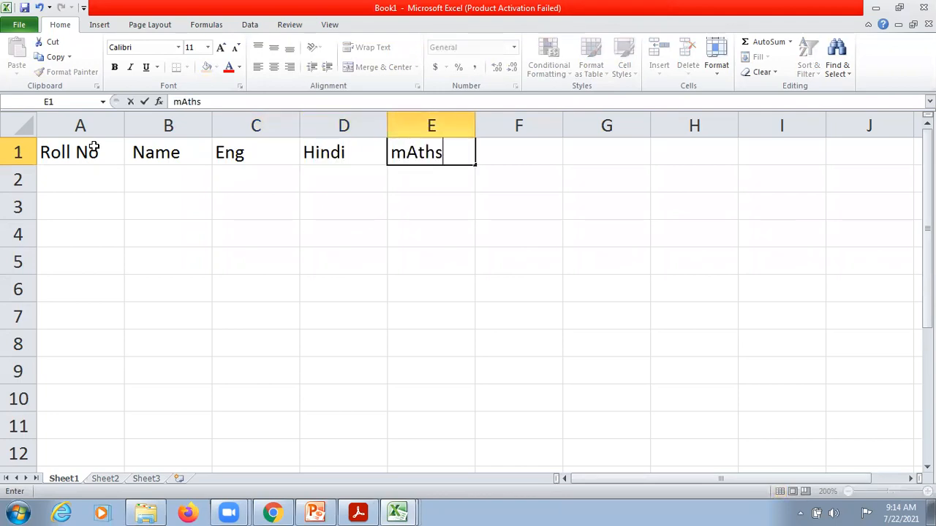
{"action": "key", "text": "Tab"}
{"action": "key", "text": "Left"}
{"action": "type", "text": "Maths"}
{"action": "key", "text": "Tab"}
{"action": "type", "text": "Sciecn"}
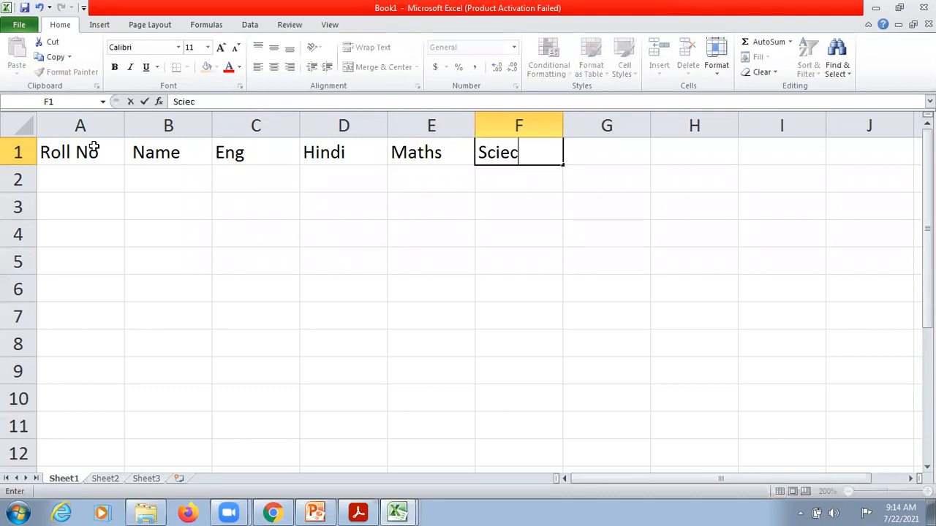
{"action": "key", "text": "BackSpace"}
{"action": "key", "text": "BackSpace"}
{"action": "key", "text": "BackSpace"}
{"action": "key", "text": "Tab"}
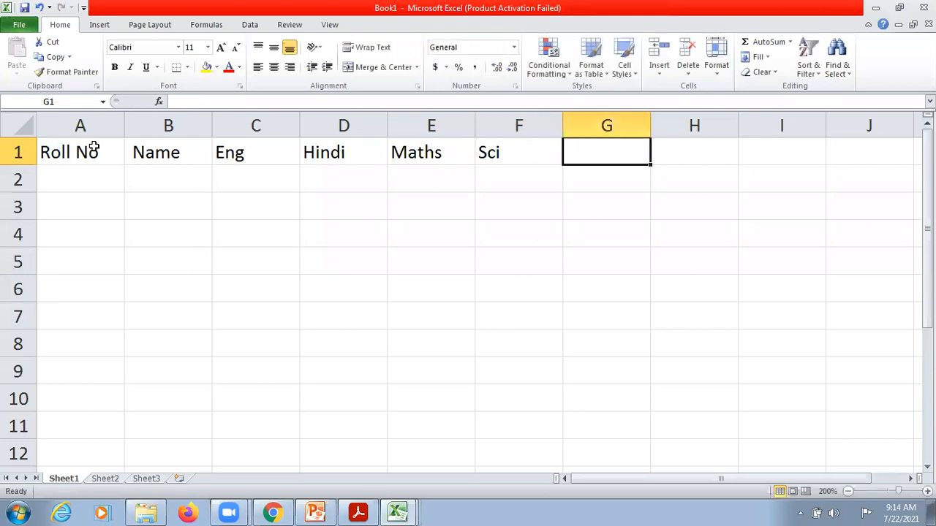
Complete the heading row with Total in G1, Average in H1 and Count in I1.
{"action": "type", "text": "Total"}
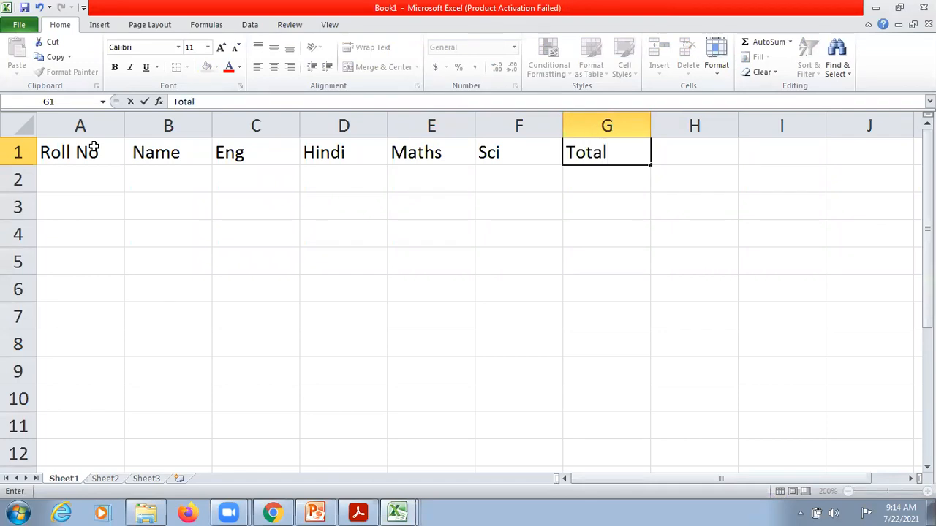
{"action": "key", "text": "Tab"}
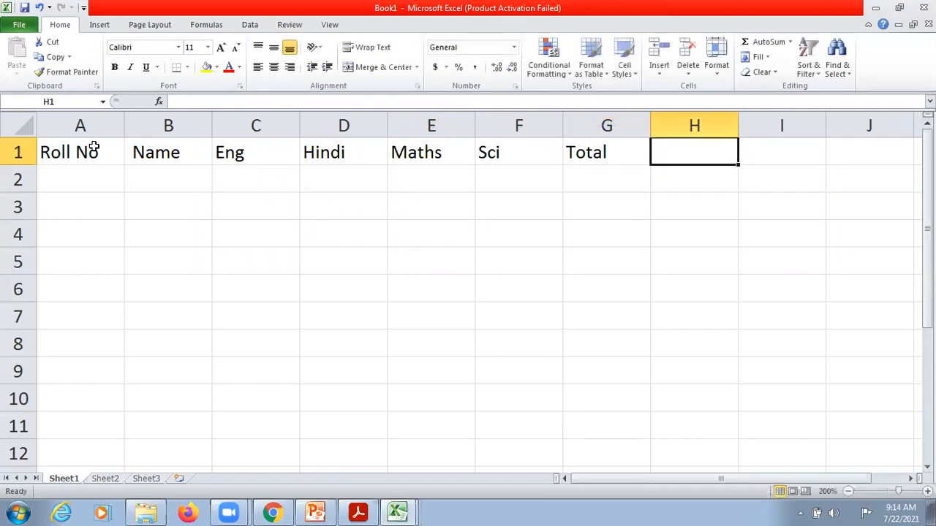
{"action": "type", "text": "A"}
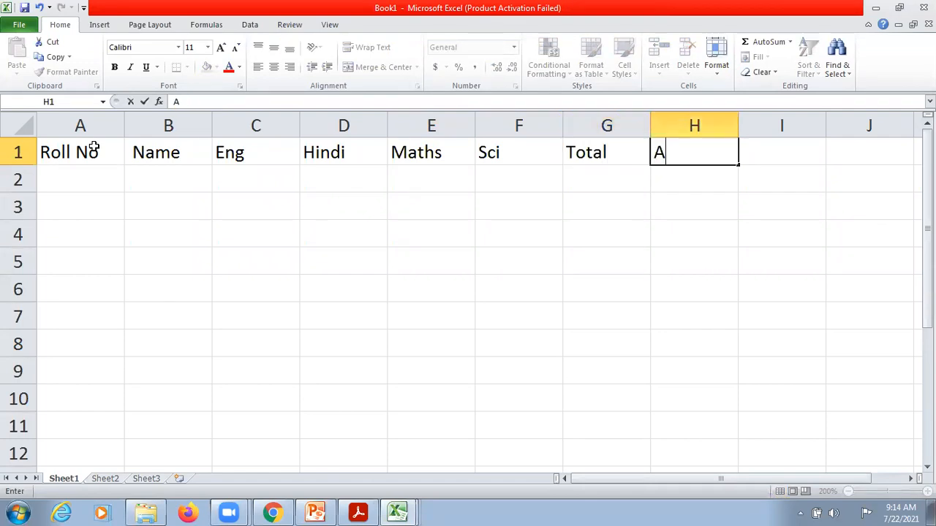
{"action": "type", "text": "verage"}
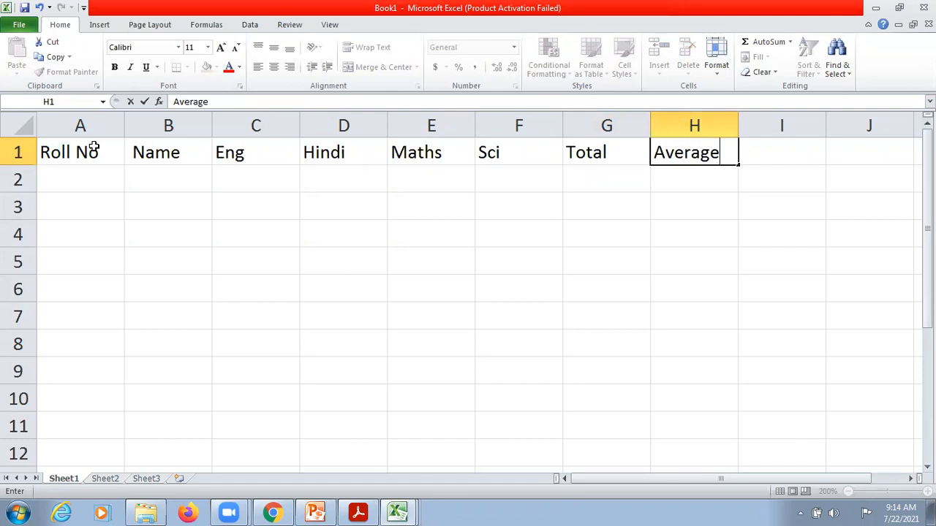
{"action": "key", "text": "Tab"}
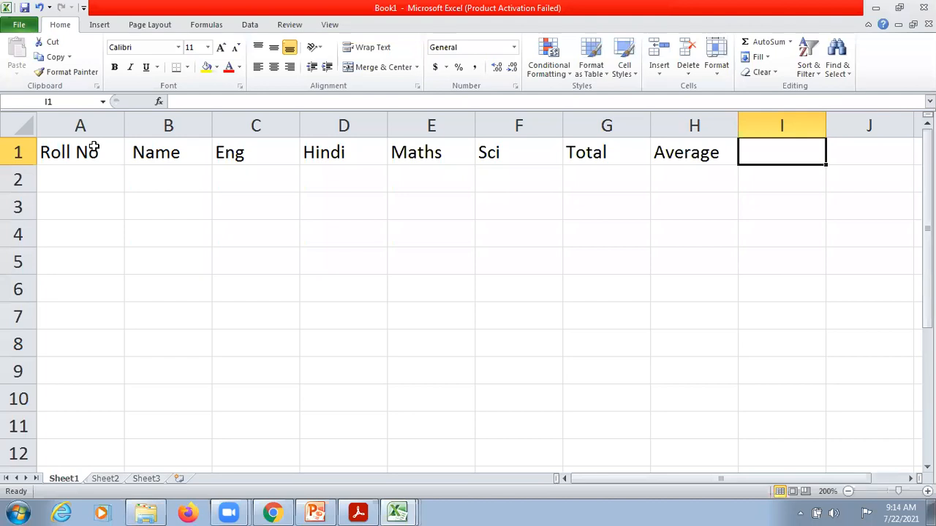
{"action": "type", "text": "Count"}
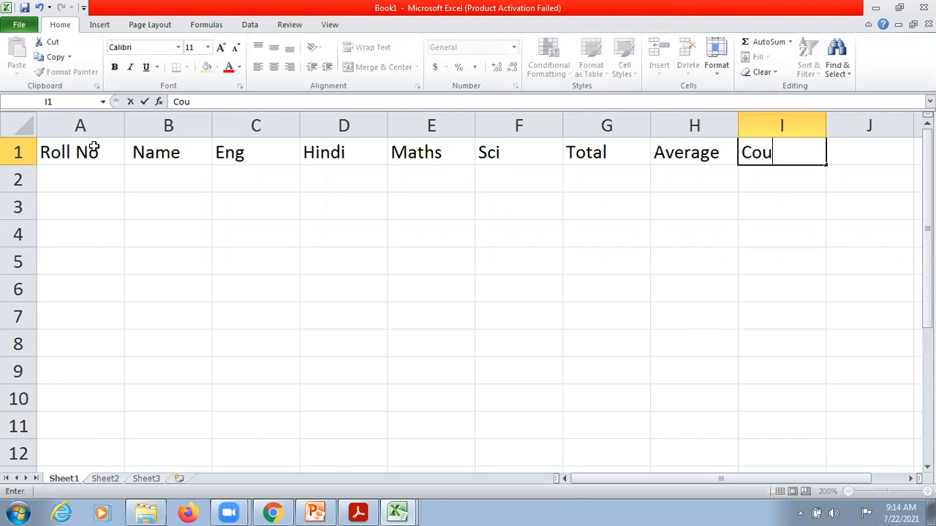
{"action": "key", "text": "Return"}
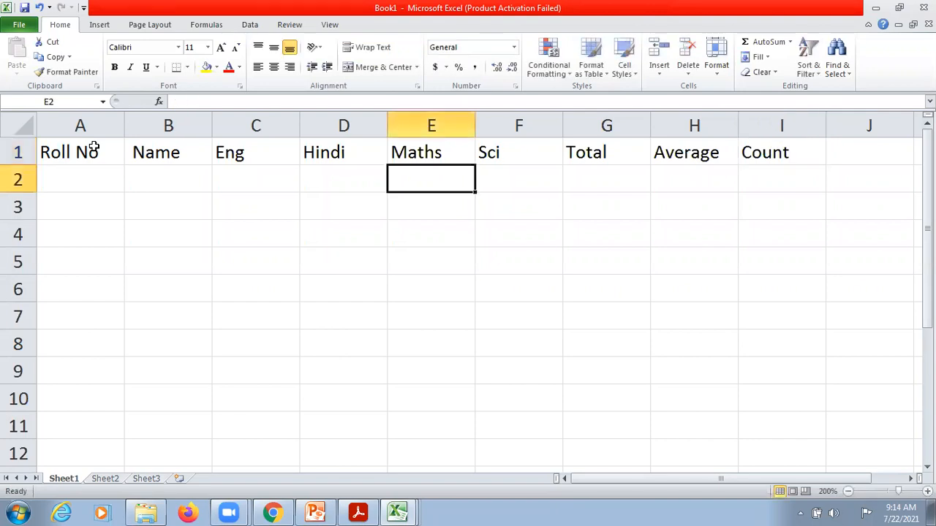
Auto-fit the width of column A to its Roll No heading.
{"action": "left_click", "coordinate": [75, 186]}
{"action": "double_click", "coordinate": [124, 121]}
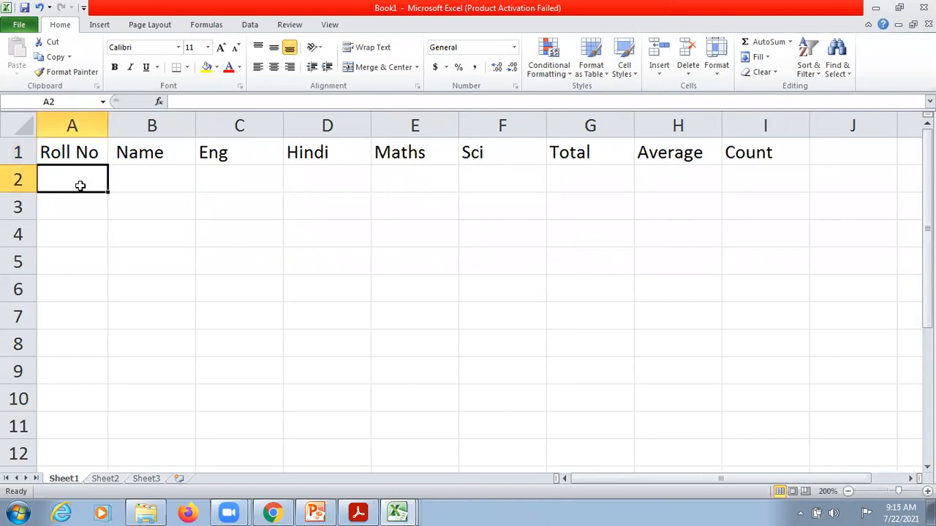
{"action": "type", "text": "1"}
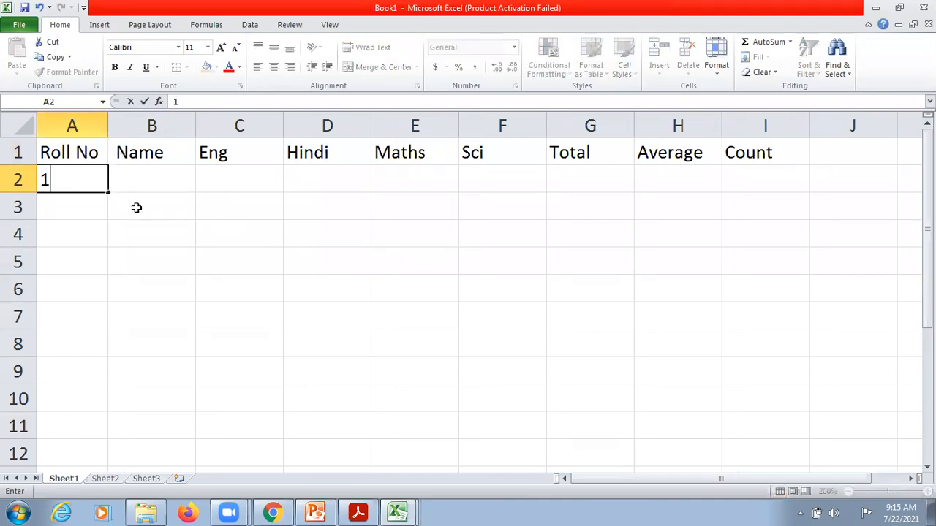
{"action": "key", "text": "BackSpace"}
{"action": "left_click", "coordinate": [216, 212]}
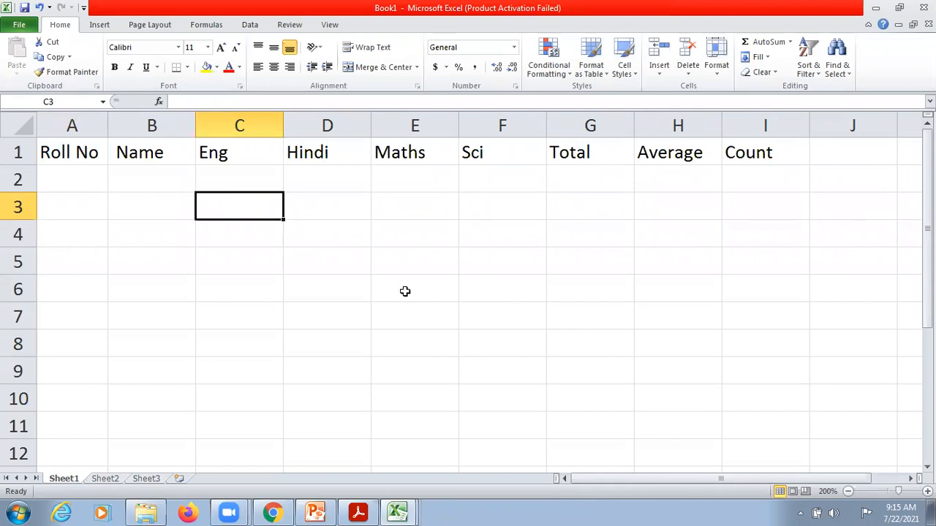
{"action": "left_click", "coordinate": [427, 296]}
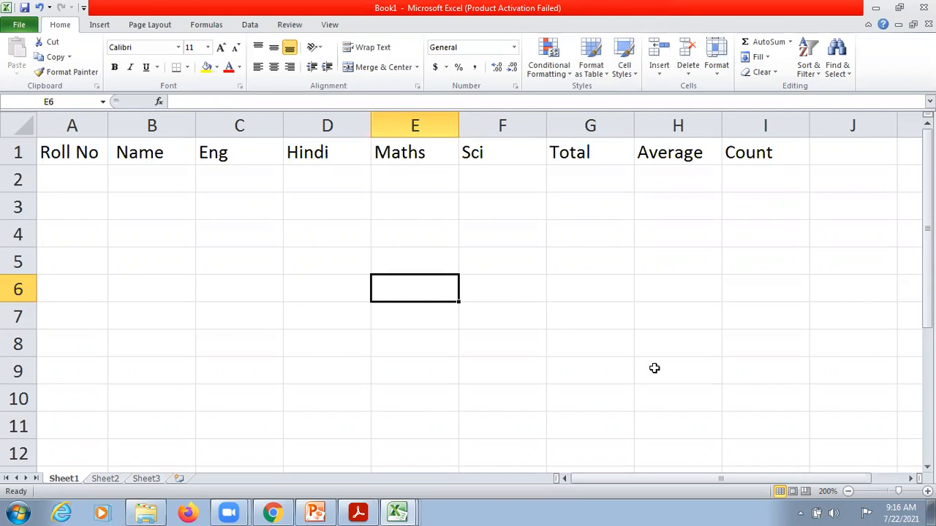
{"action": "left_click", "coordinate": [685, 352]}
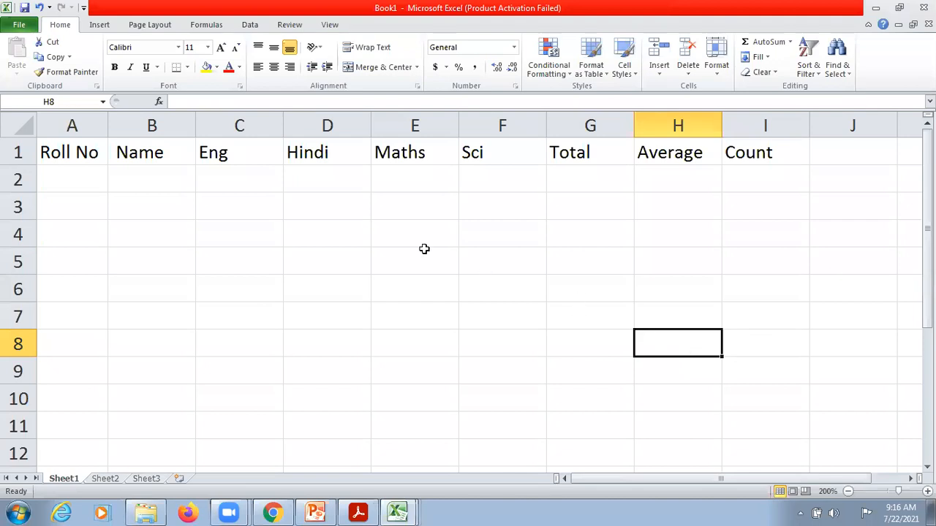
Select the range C3:E6 and write its reference, c3:e6, as text in cell F4.
{"action": "left_click_drag", "start_coordinate": [228, 206], "coordinate": [397, 280]}
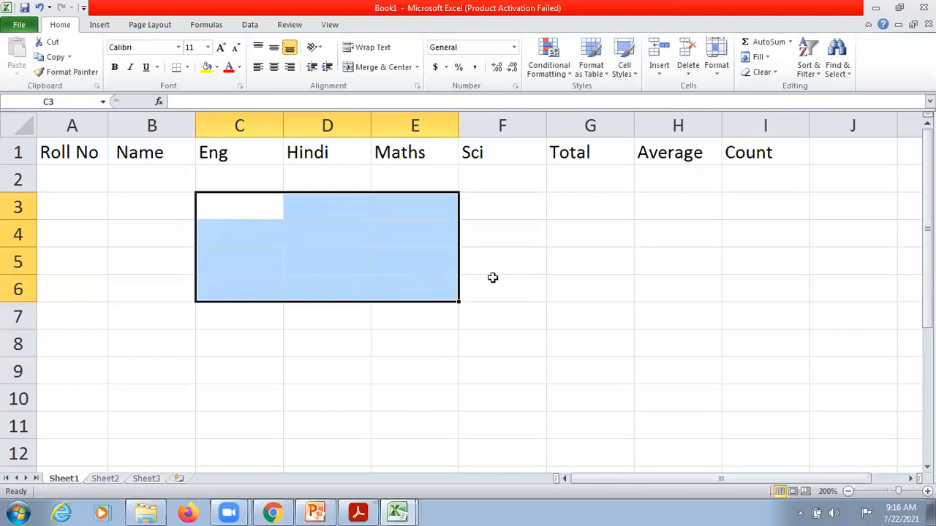
{"action": "left_click", "coordinate": [488, 234]}
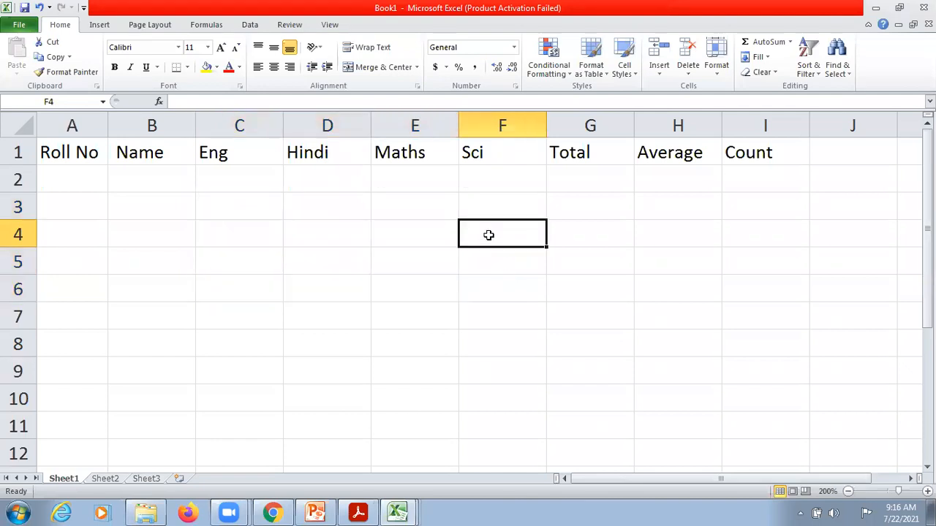
{"action": "type", "text": "c3:"}
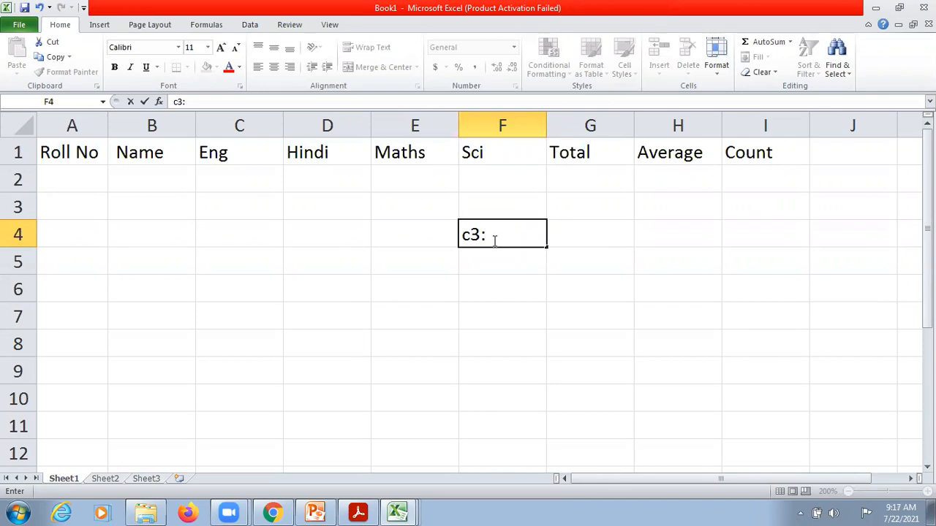
{"action": "type", "text": "e6"}
{"action": "key", "text": "Return"}
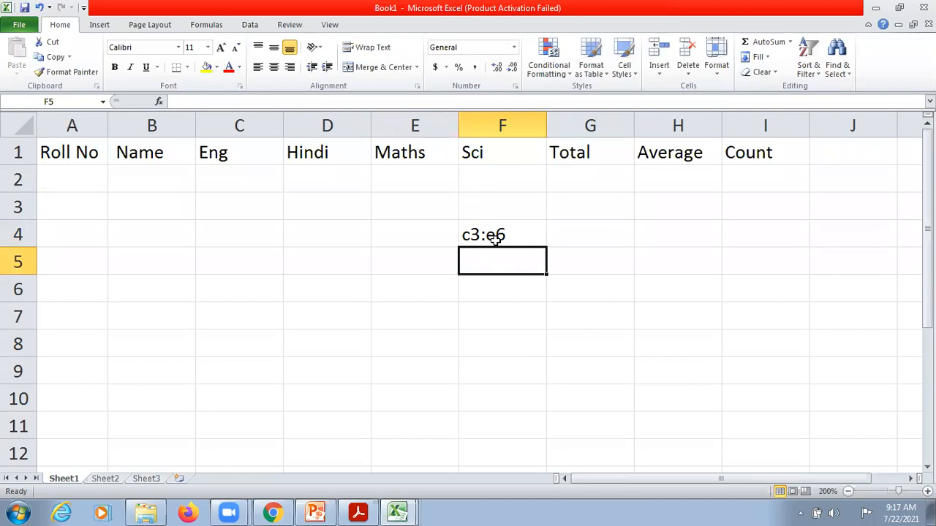
Switch to the untitled Google Sheets spreadsheet in Chrome and select cell D3 and the range C3:E12 to view their references in the name box.
{"action": "left_click", "coordinate": [522, 94]}
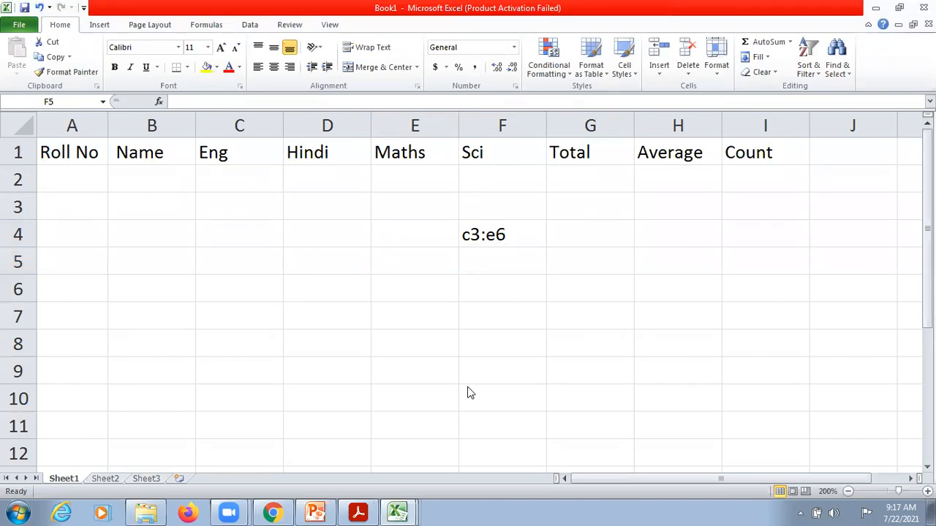
{"action": "left_click", "coordinate": [274, 511]}
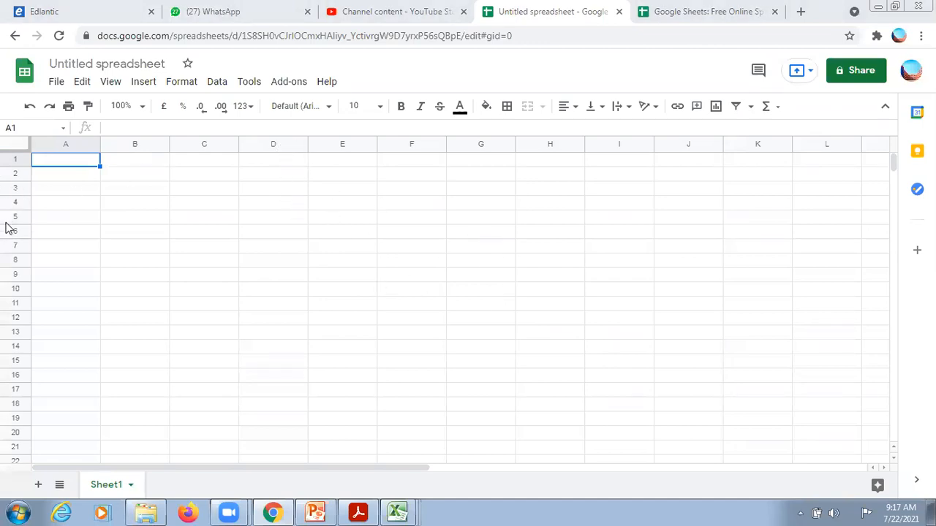
{"action": "left_click", "coordinate": [312, 205]}
{"action": "left_click", "coordinate": [275, 192]}
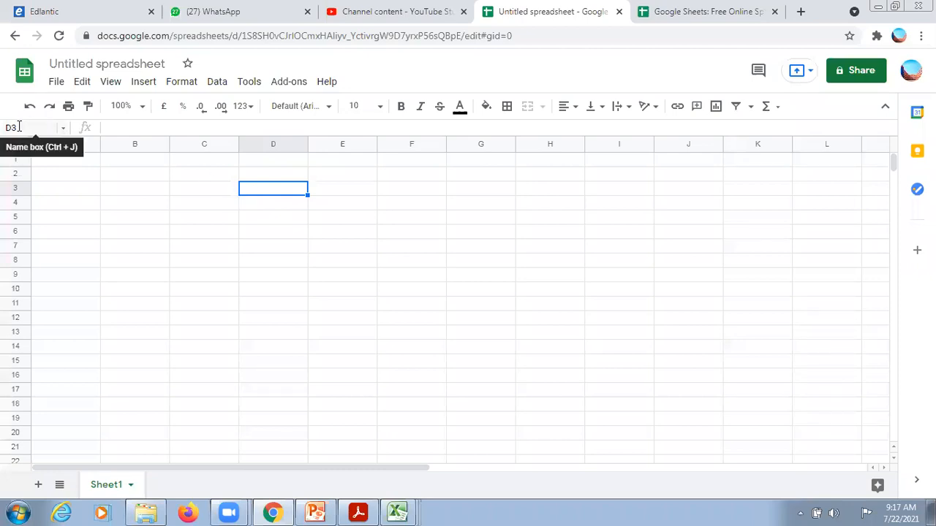
{"action": "left_click_drag", "start_coordinate": [194, 196], "coordinate": [368, 322]}
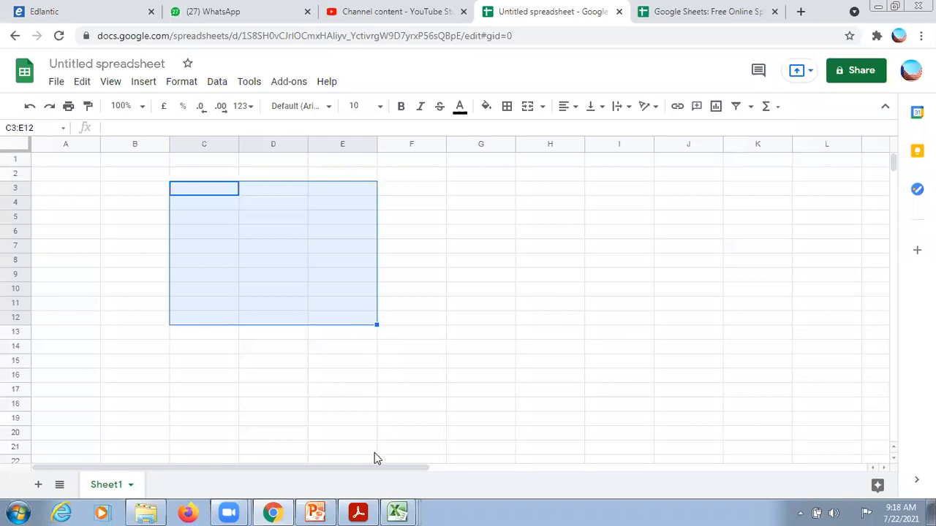
Return to the Book1 workbook in Excel and clear the c3:e6 text from cell F4.
{"action": "mouse_move", "coordinate": [398, 512]}
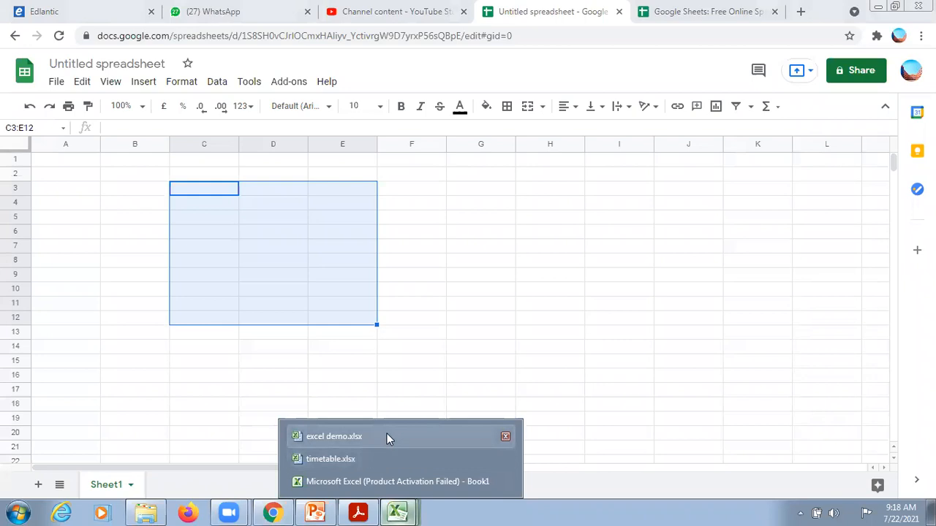
{"action": "left_click", "coordinate": [383, 480]}
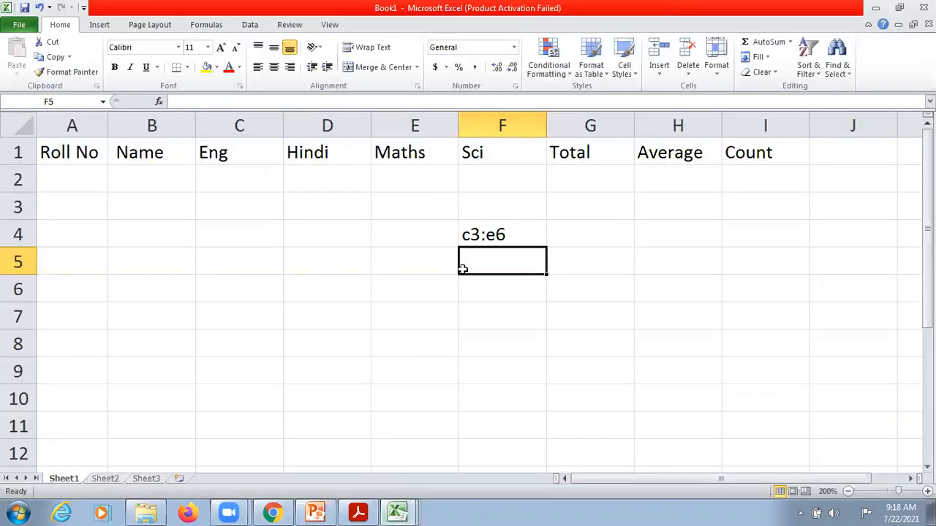
{"action": "left_click", "coordinate": [475, 234]}
{"action": "key", "text": "Delete"}
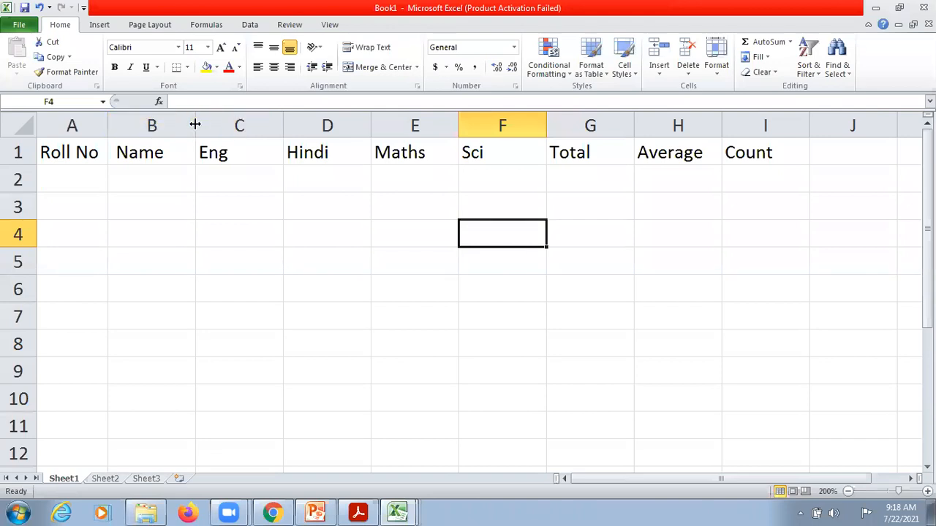
Widen the Name column B and set its exact column width to 20.
{"action": "left_click_drag", "start_coordinate": [195, 124], "coordinate": [271, 120]}
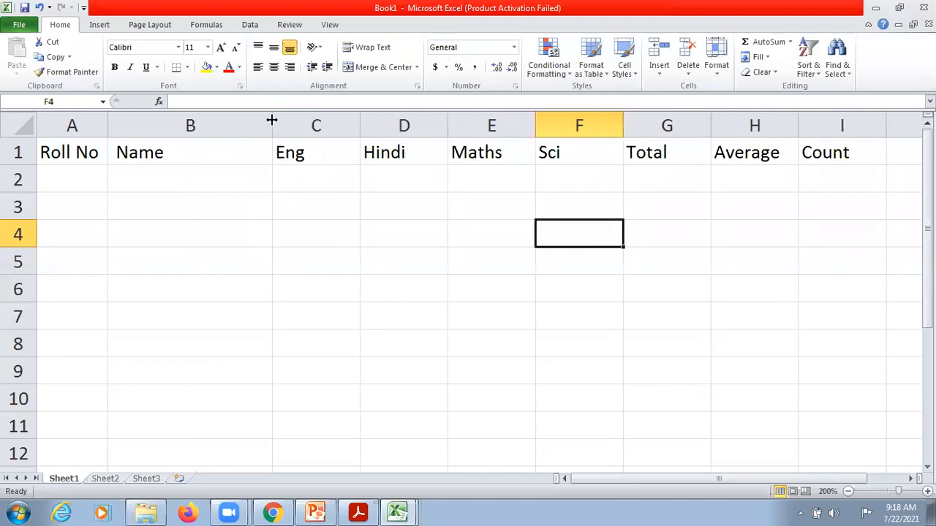
{"action": "right_click", "coordinate": [219, 128]}
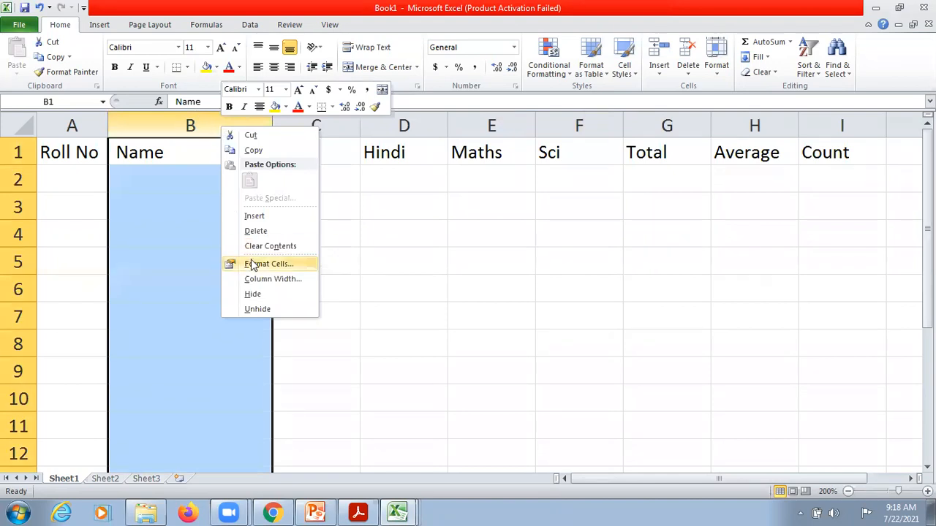
{"action": "left_click", "coordinate": [254, 283]}
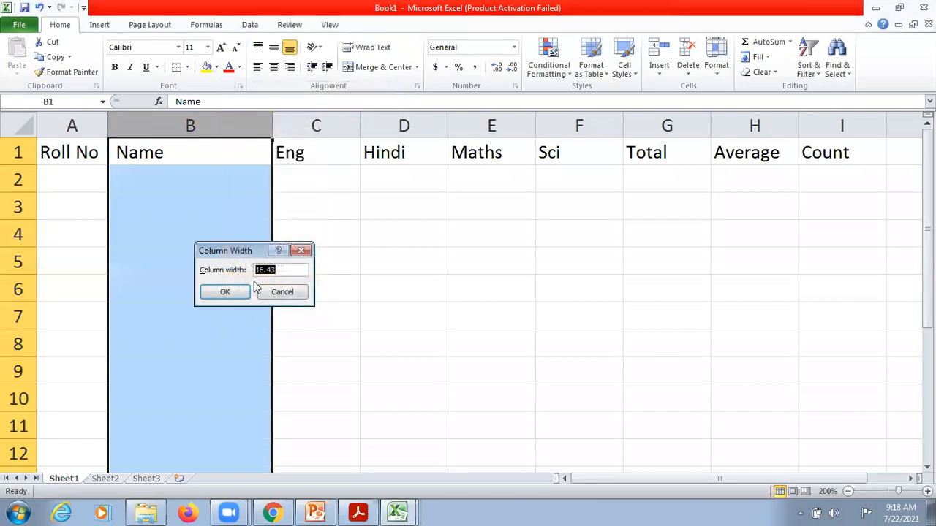
{"action": "left_click", "coordinate": [284, 270]}
{"action": "key", "text": "BackSpace"}
{"action": "key", "text": "BackSpace"}
{"action": "key", "text": "BackSpace"}
{"action": "key", "text": "BackSpace"}
{"action": "key", "text": "BackSpace"}
{"action": "type", "text": "20"}
{"action": "key", "text": "Return"}
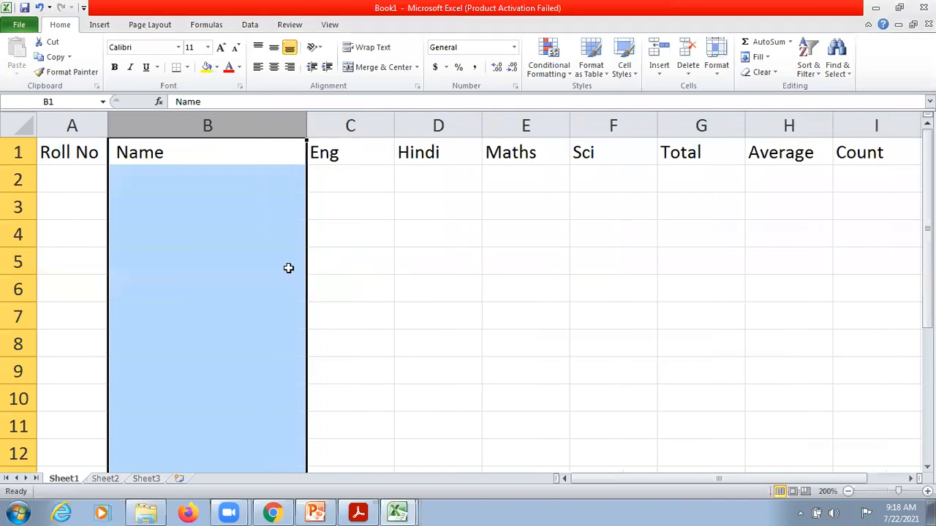
{"action": "left_click", "coordinate": [219, 213]}
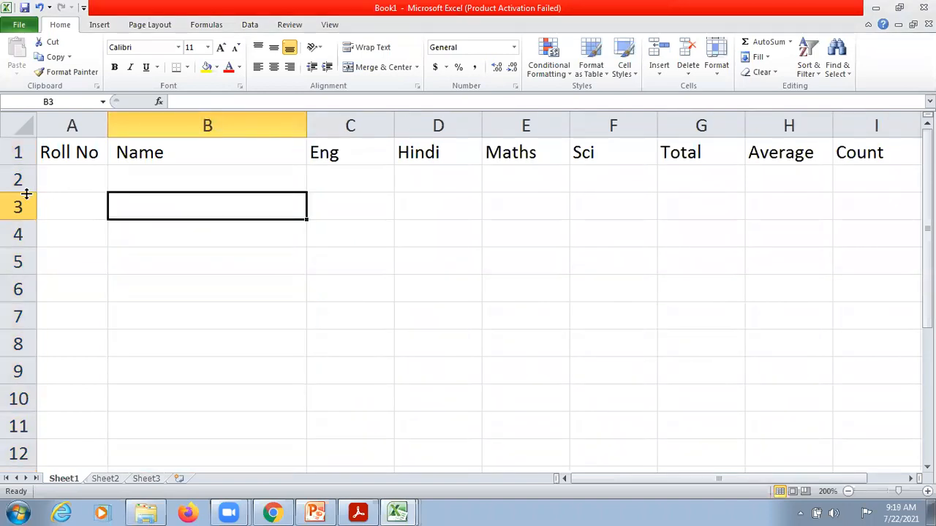
Increase the height of heading row 1 to about twice its default height.
{"action": "left_click_drag", "start_coordinate": [22, 164], "coordinate": [26, 192]}
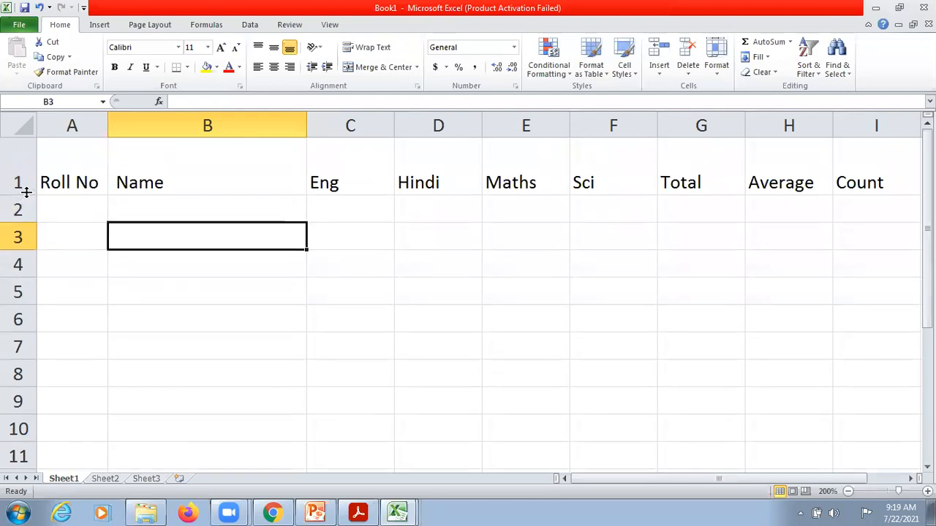
{"action": "right_click", "coordinate": [17, 175]}
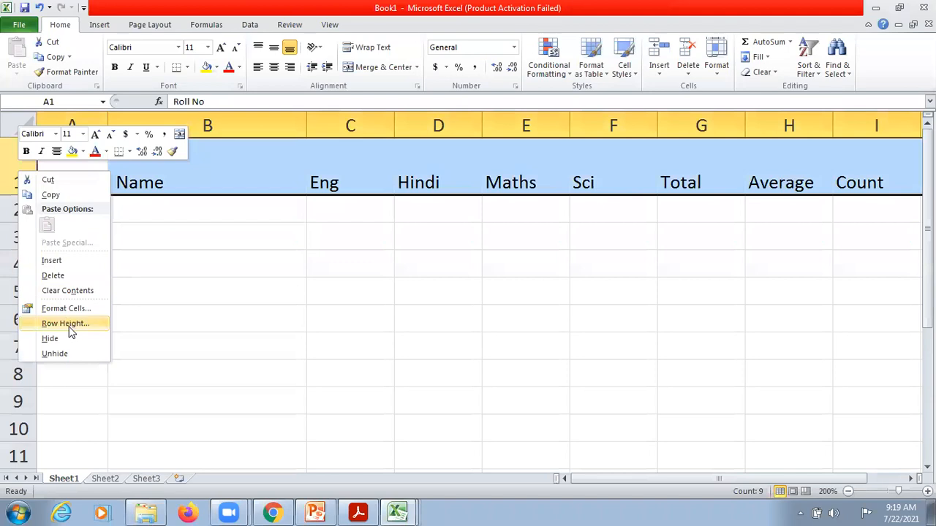
{"action": "key", "text": "Escape"}
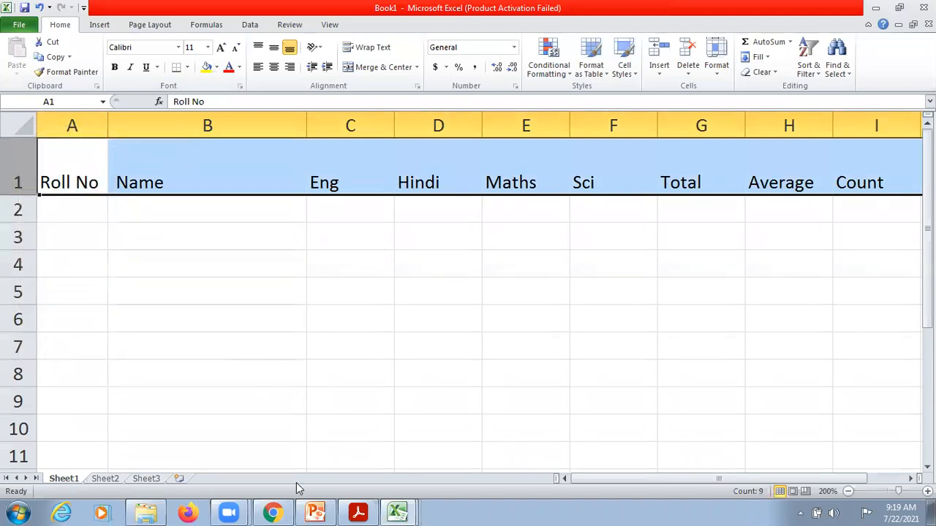
Switch to the untitled Google Sheets spreadsheet in Chrome, widen column B to over twice its width and make row 1 about five times taller.
{"action": "left_click", "coordinate": [274, 512]}
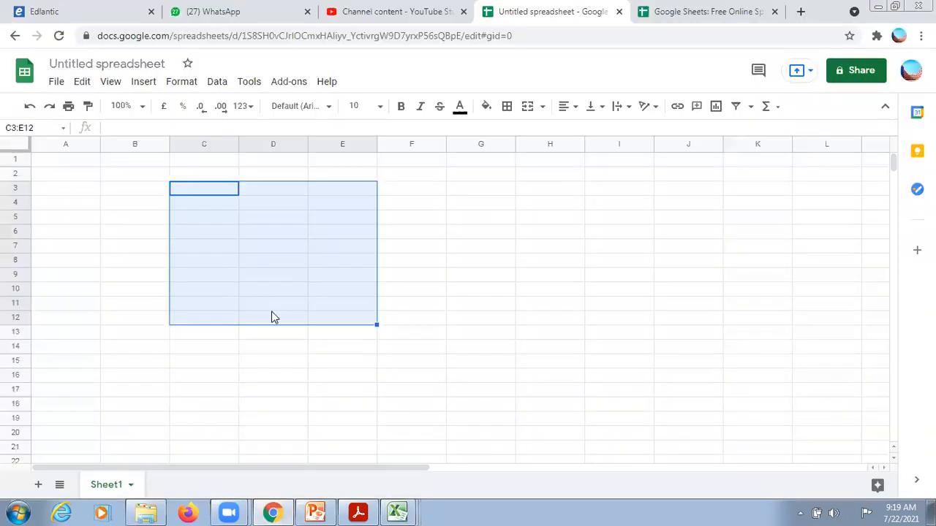
{"action": "left_click", "coordinate": [149, 204]}
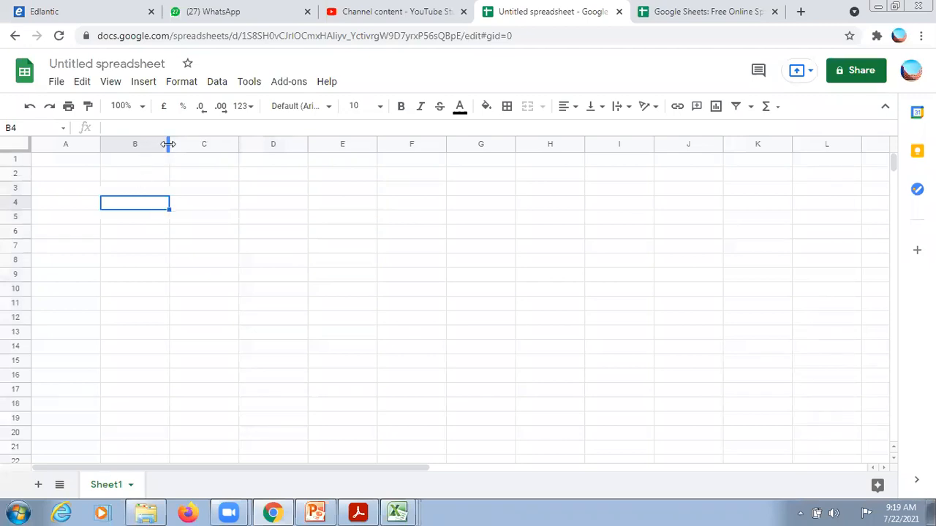
{"action": "left_click_drag", "start_coordinate": [168, 144], "coordinate": [283, 159]}
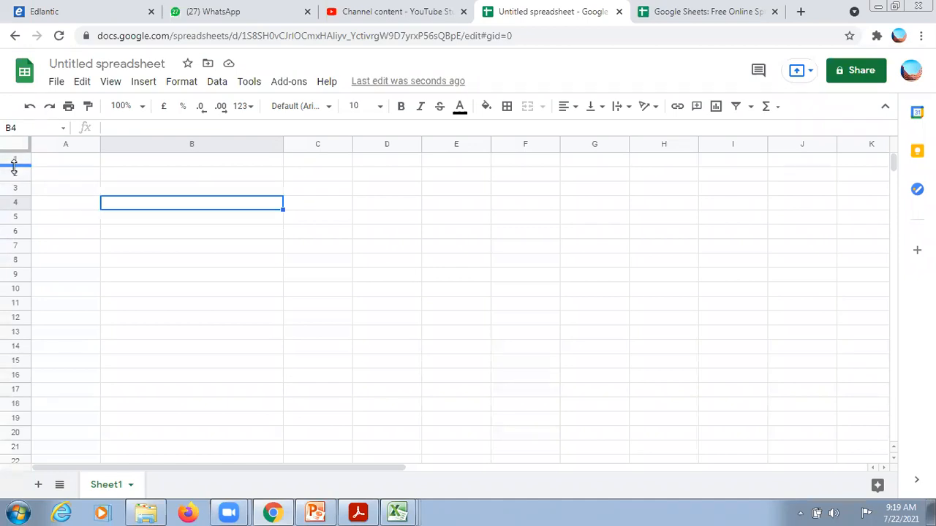
{"action": "left_click_drag", "start_coordinate": [14, 165], "coordinate": [18, 223]}
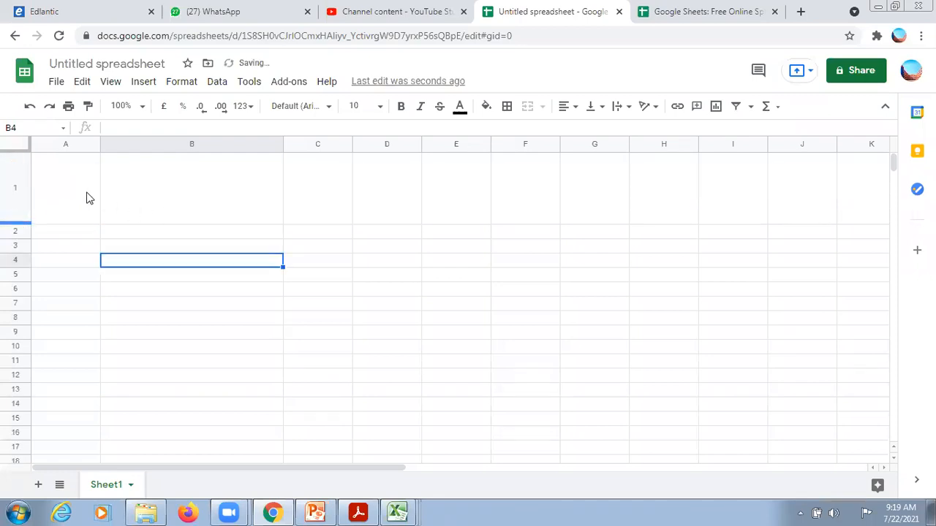
{"action": "left_click", "coordinate": [166, 194]}
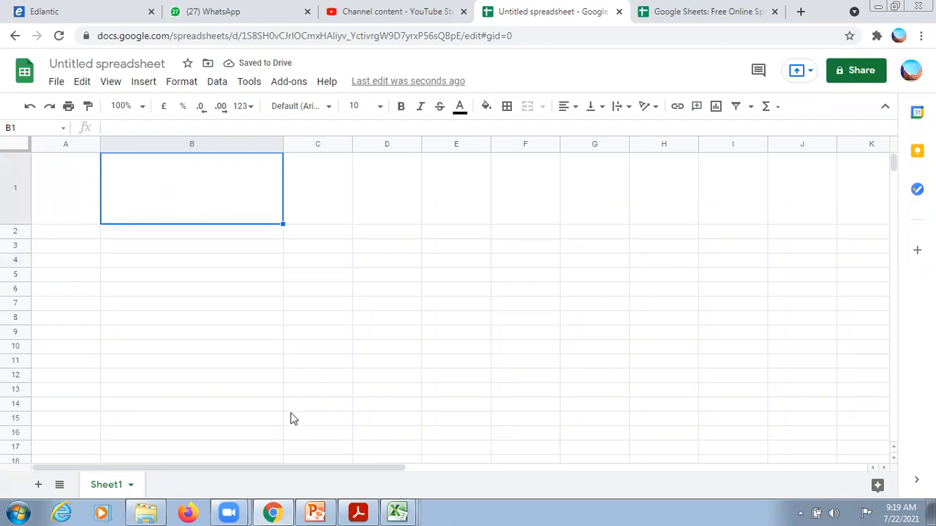
Return to the Book1 workbook in Excel and narrow column B to slightly wider than its Name heading.
{"action": "mouse_move", "coordinate": [400, 512]}
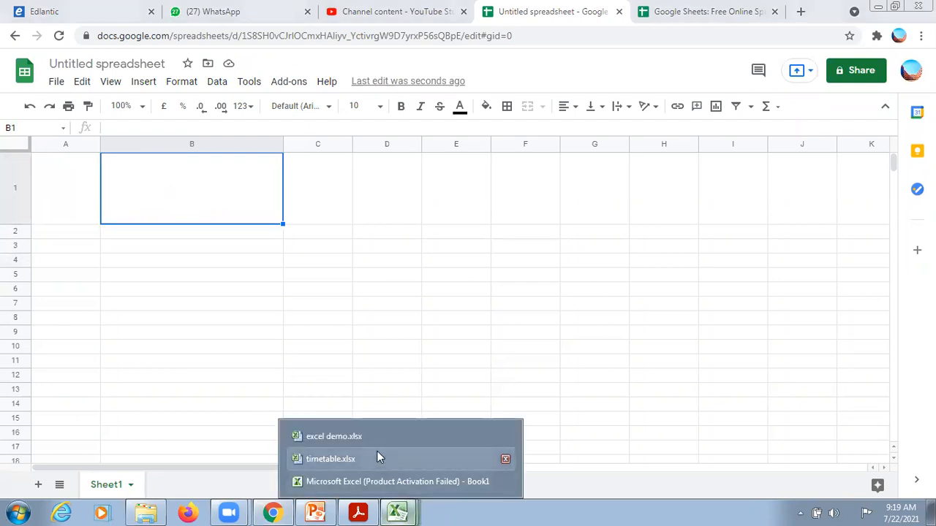
{"action": "left_click", "coordinate": [368, 485]}
{"action": "left_click", "coordinate": [296, 308]}
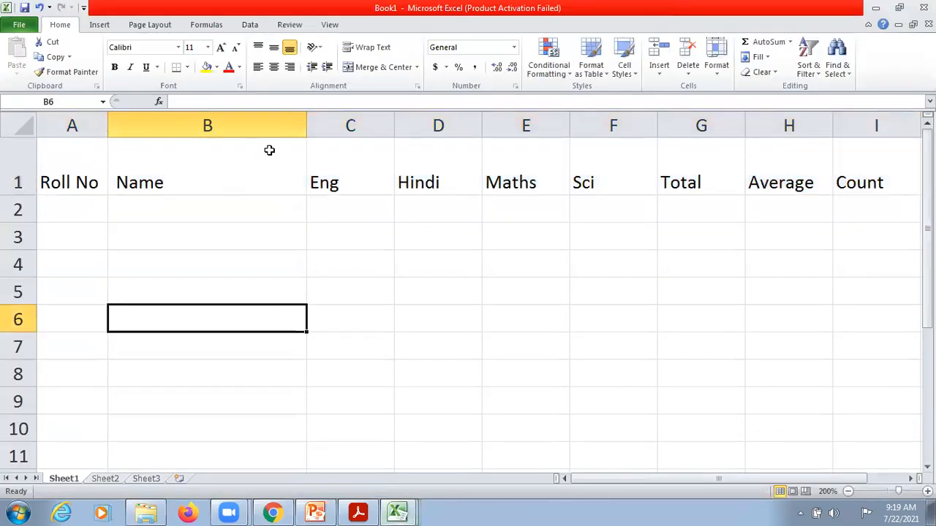
{"action": "left_click_drag", "start_coordinate": [303, 128], "coordinate": [180, 128]}
Enter the roll numbers 1, 2 and 3 individually in cells A2 to A4 and clear them again.
{"action": "left_click", "coordinate": [67, 201]}
{"action": "type", "text": "1"}
{"action": "key", "text": "Return"}
{"action": "type", "text": "2"}
{"action": "key", "text": "Return"}
{"action": "type", "text": "3"}
{"action": "key", "text": "Return"}
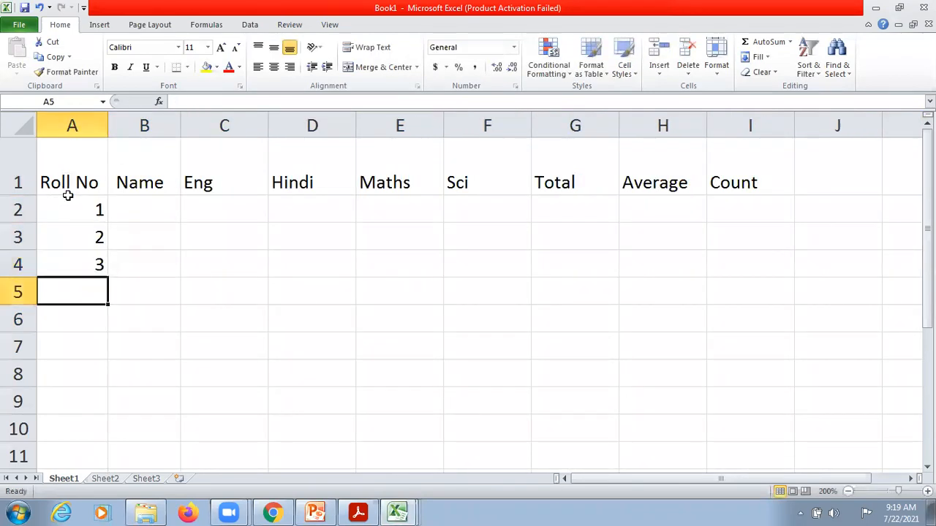
{"action": "left_click_drag", "start_coordinate": [71, 205], "coordinate": [78, 267]}
{"action": "key", "text": "Delete"}
Enter 1 in A2 and 2 in A3, and autofill the roll number series down to 7 in A8.
{"action": "left_click", "coordinate": [95, 206]}
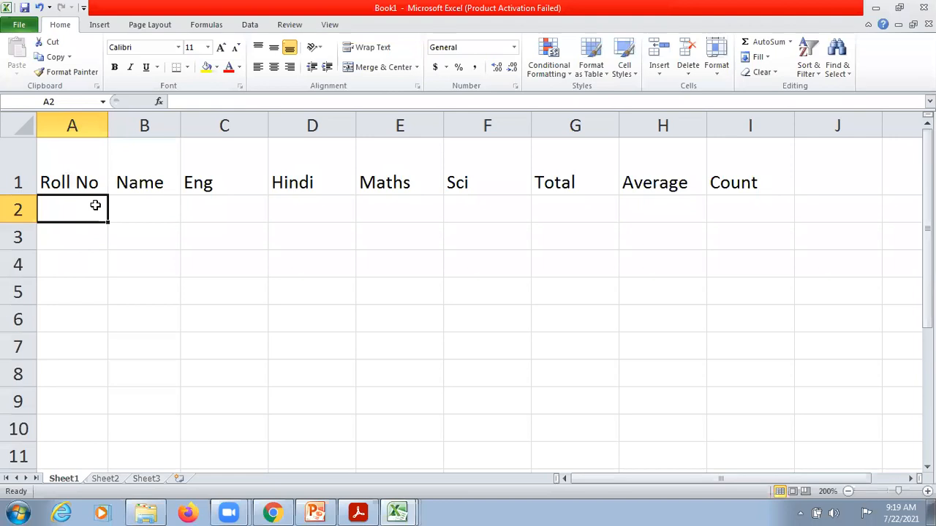
{"action": "type", "text": "1"}
{"action": "key", "text": "Return"}
{"action": "type", "text": "2"}
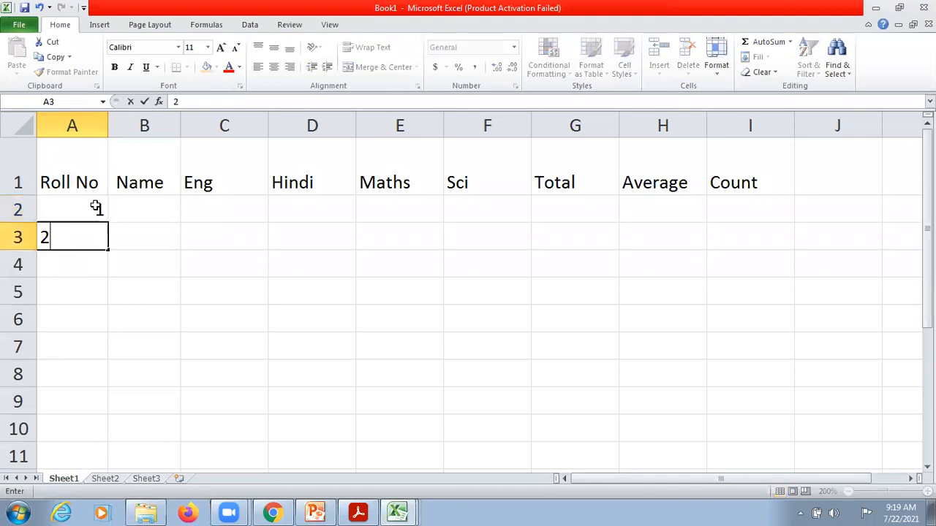
{"action": "key", "text": "Return"}
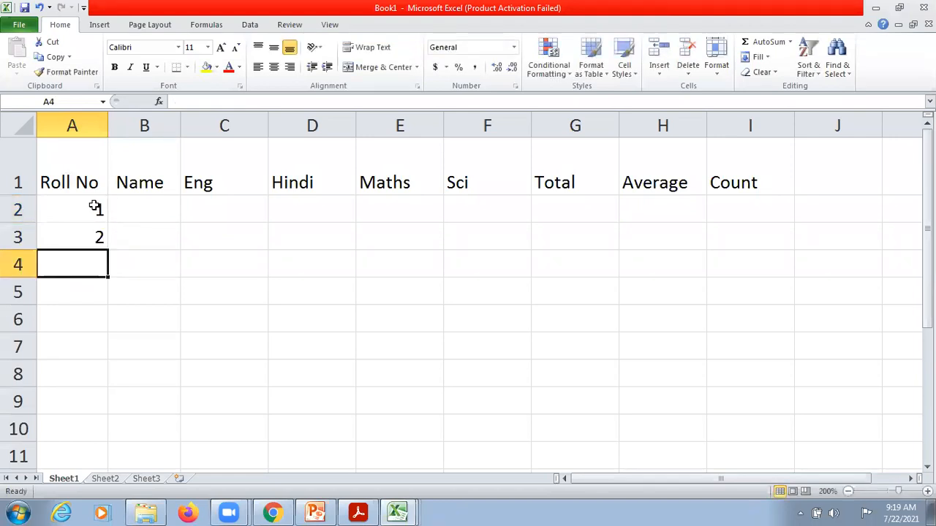
{"action": "left_click", "coordinate": [95, 209]}
{"action": "left_click_drag", "start_coordinate": [95, 209], "coordinate": [97, 237]}
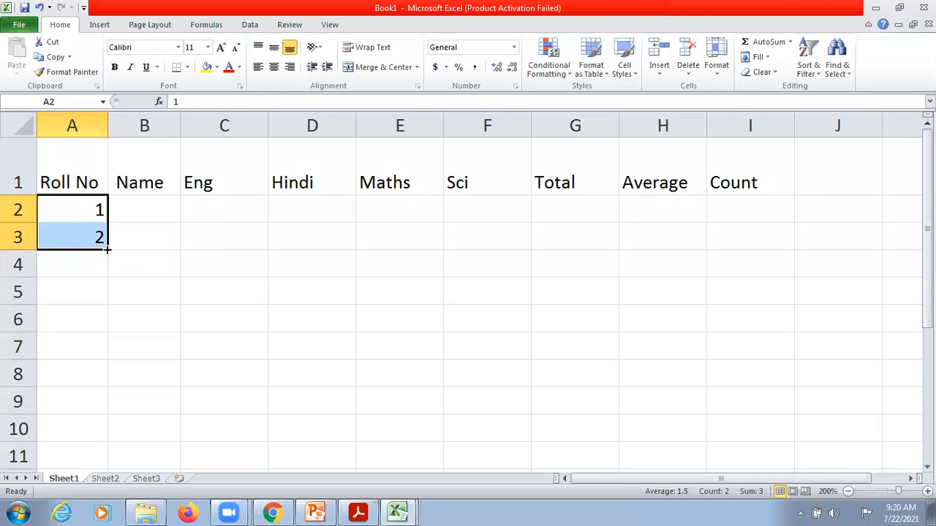
{"action": "left_click_drag", "start_coordinate": [107, 250], "coordinate": [111, 375]}
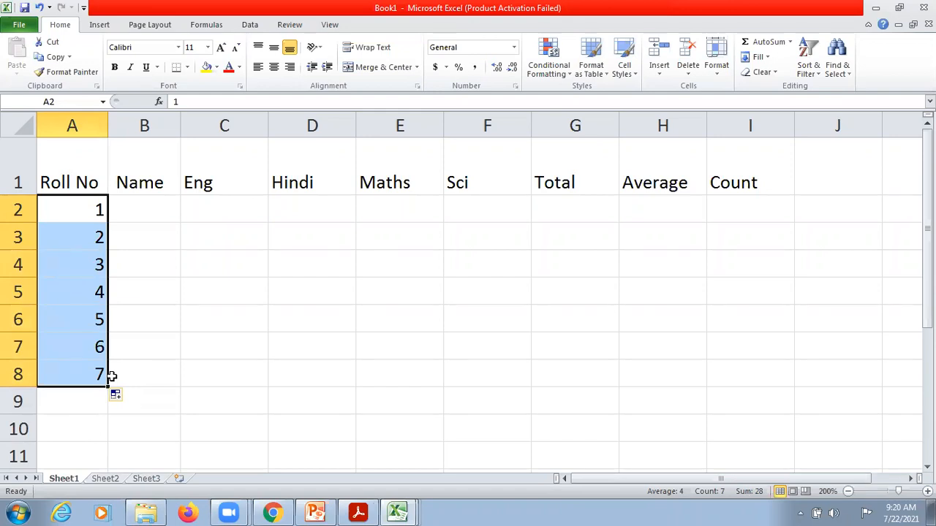
On Sheet2, enter Mon in cell A1 and Tues in cell B1.
{"action": "left_click", "coordinate": [114, 480]}
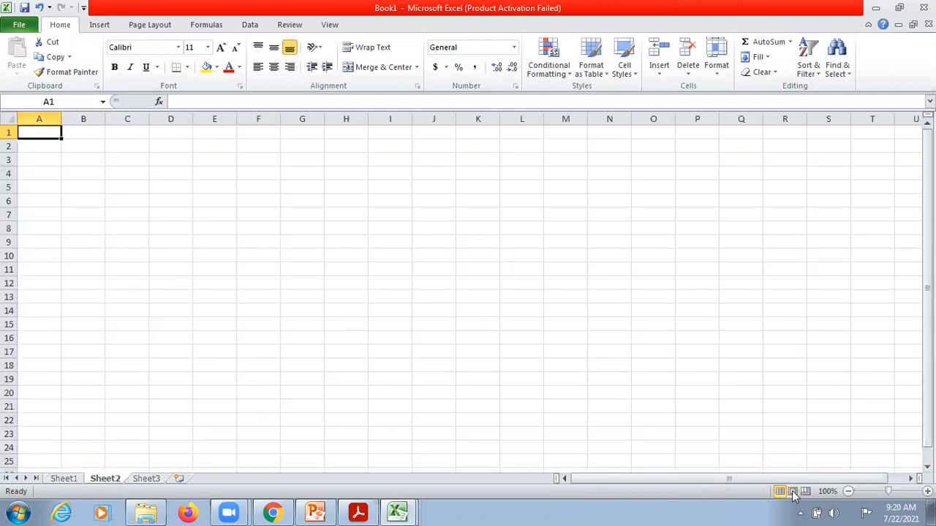
{"action": "scroll", "coordinate": [468, 292], "scroll_direction": "up", "scroll_amount": 4}
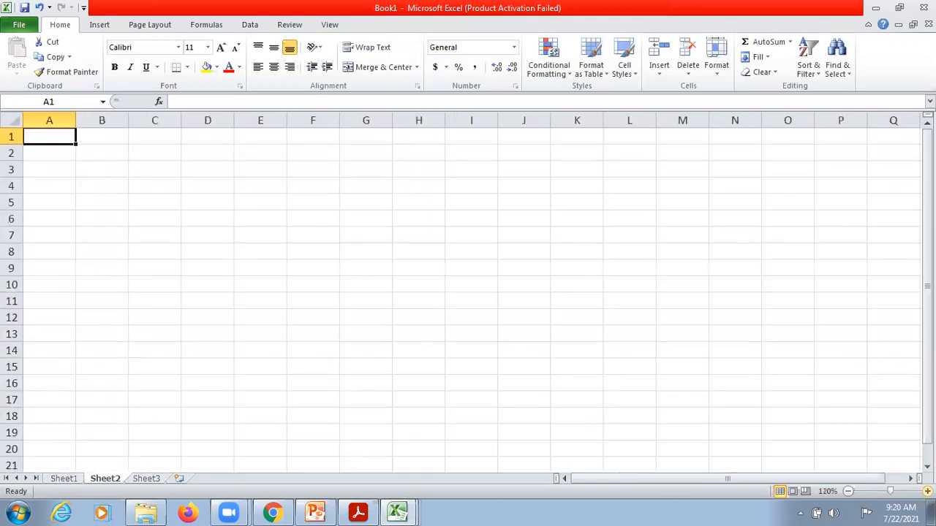
{"action": "type", "text": "Mon"}
{"action": "key", "text": "Tab"}
{"action": "type", "text": "Tues"}
{"action": "key", "text": "Tab"}
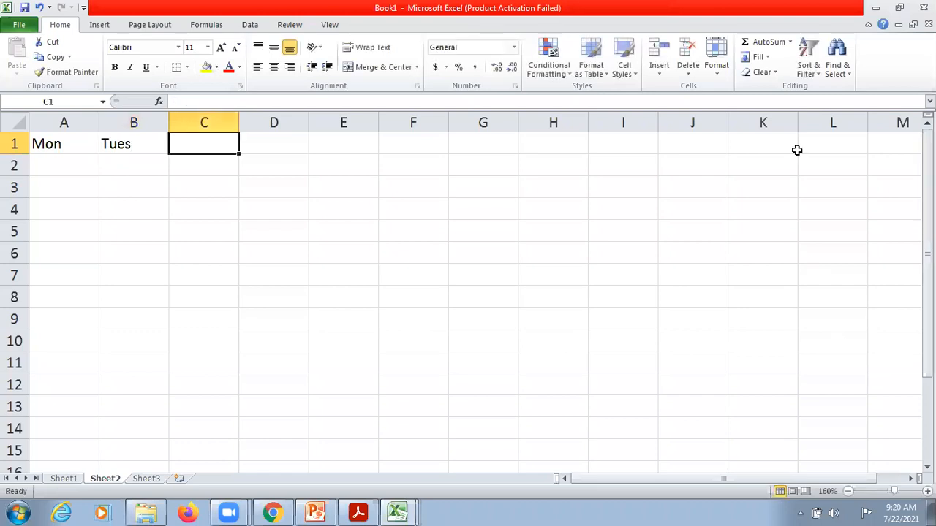
Try to autofill Mon and Tues across to F1 with the Fill Series option, and clear A1:F1.
{"action": "left_click_drag", "start_coordinate": [88, 143], "coordinate": [147, 142]}
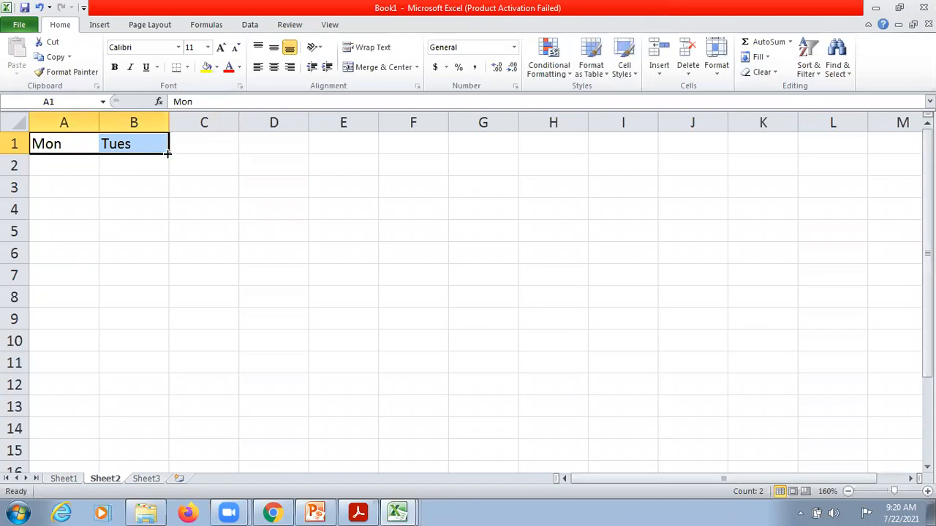
{"action": "left_click_drag", "start_coordinate": [167, 153], "coordinate": [442, 125]}
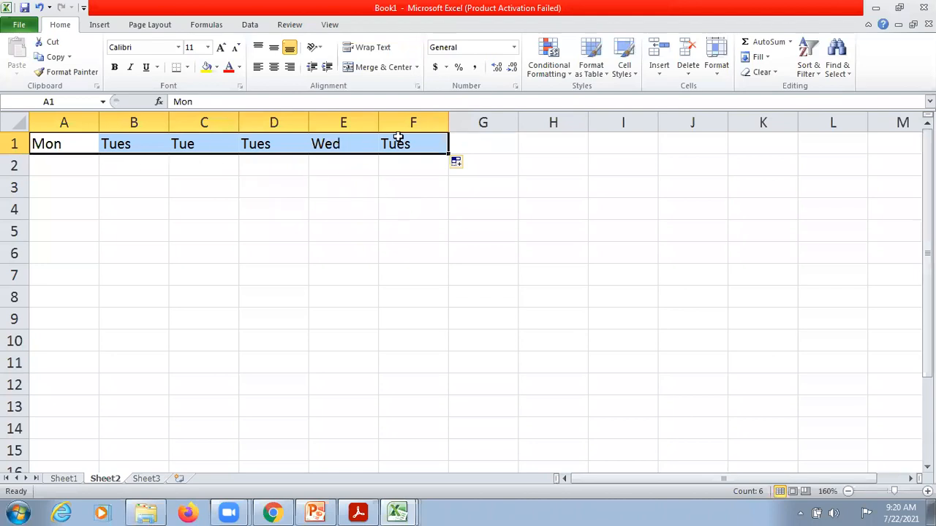
{"action": "left_click", "coordinate": [469, 165]}
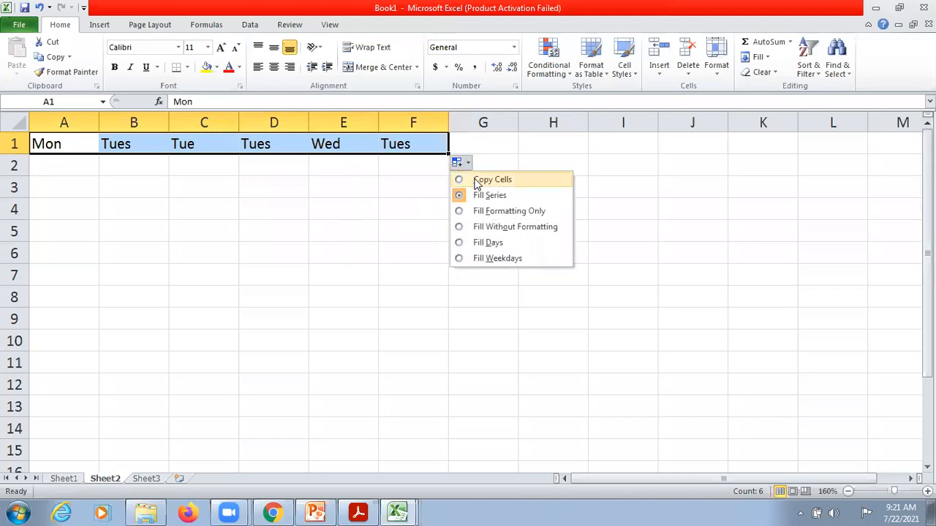
{"action": "left_click", "coordinate": [489, 196]}
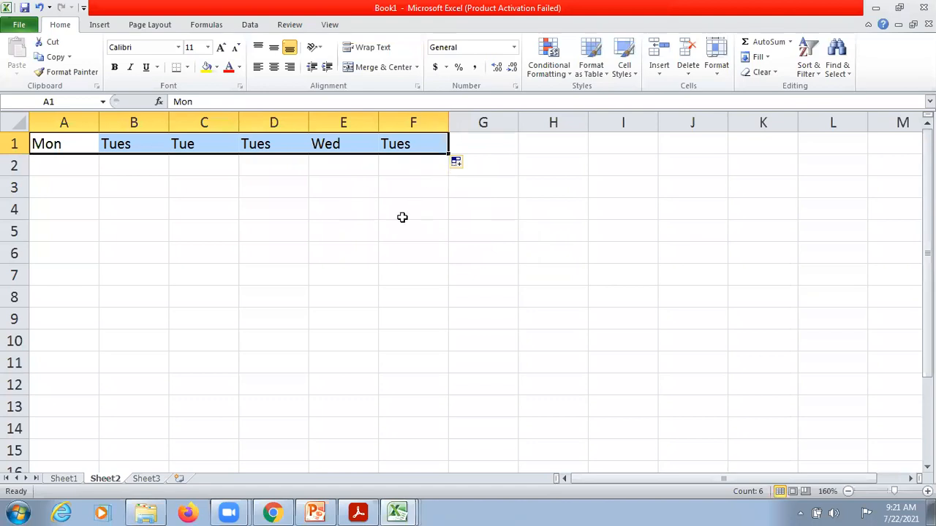
{"action": "key", "text": "Delete"}
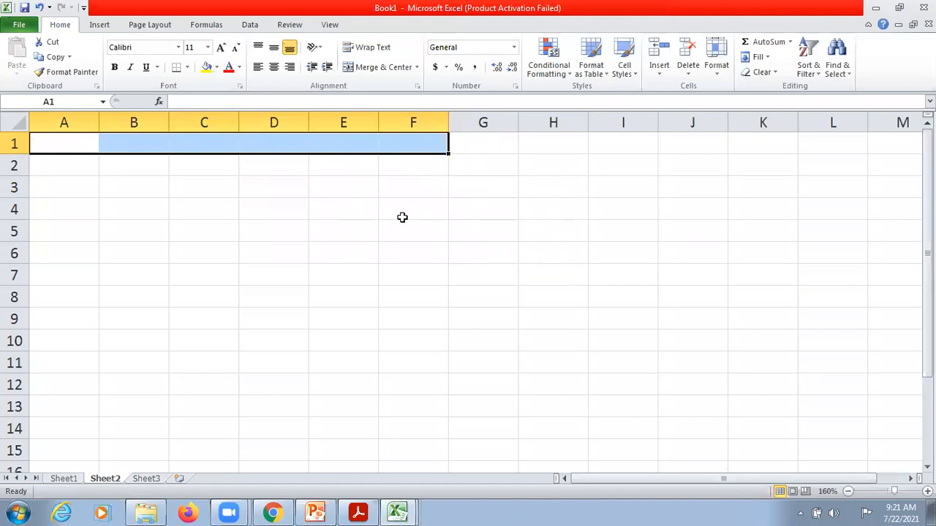
Enter Monday in A1 and Tuesday in B1, and autofill the full weekday names across to Sunday in G1.
{"action": "left_click", "coordinate": [83, 144]}
{"action": "type", "text": "Mon"}
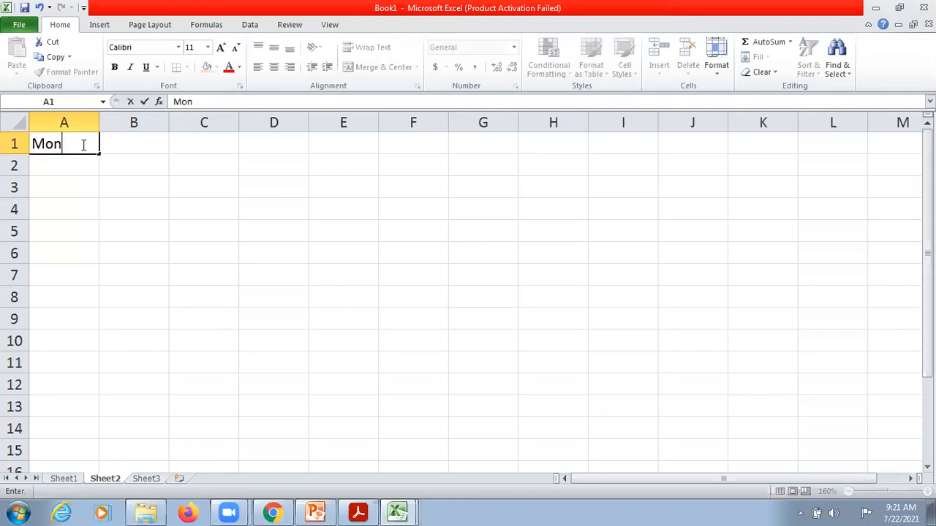
{"action": "type", "text": "day"}
{"action": "key", "text": "Tab"}
{"action": "type", "text": "Tuesday"}
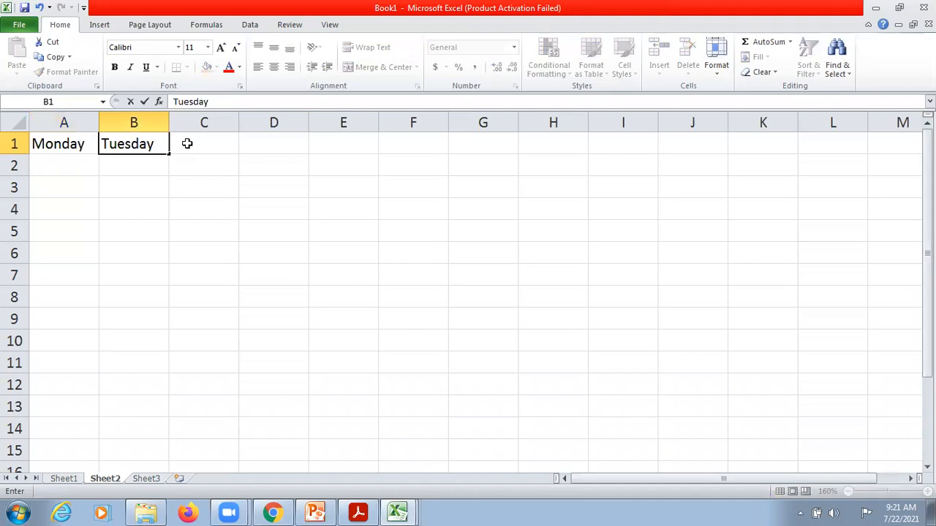
{"action": "left_click", "coordinate": [196, 211]}
{"action": "left_click_drag", "start_coordinate": [77, 144], "coordinate": [536, 139]}
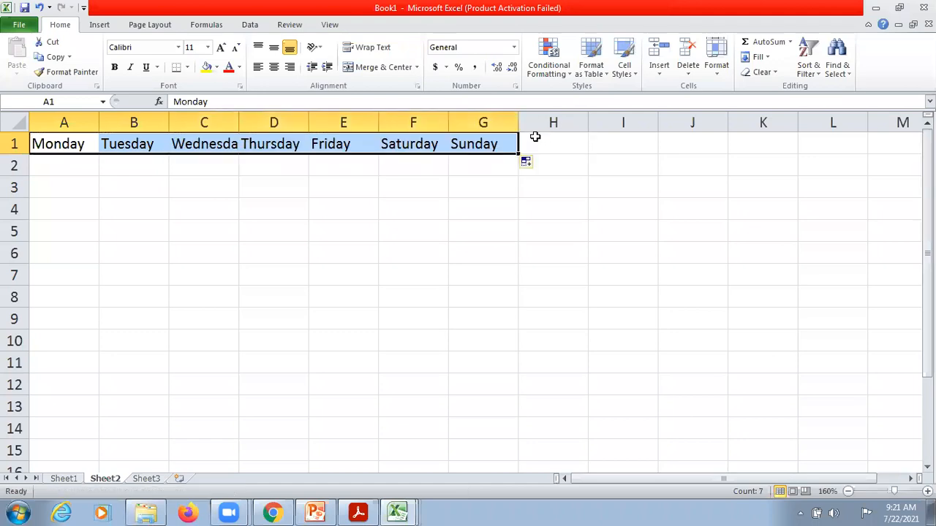
{"action": "left_click", "coordinate": [372, 287]}
Enter Mon in A3 and Tue in B3, and autofill the short weekday names across to Sat in F3.
{"action": "left_click", "coordinate": [48, 187]}
{"action": "type", "text": "Mon"}
{"action": "key", "text": "Tab"}
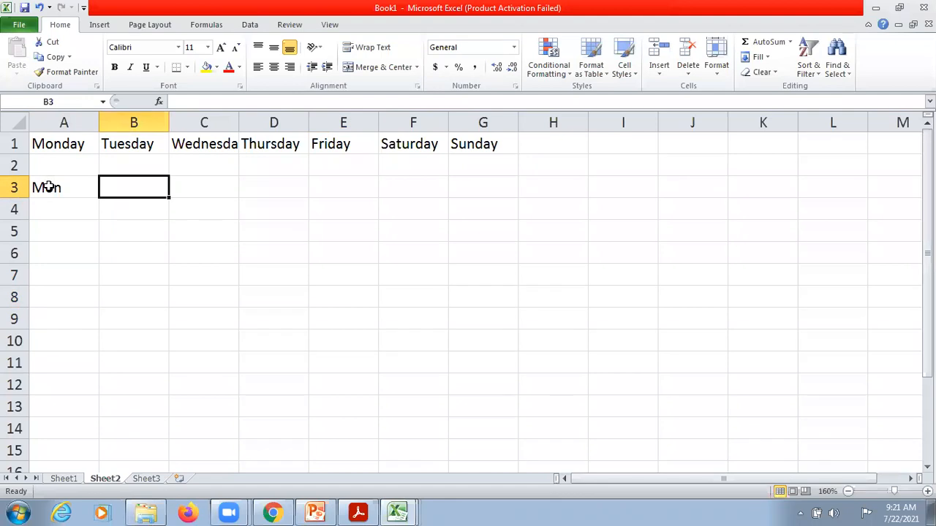
{"action": "type", "text": "Tue"}
{"action": "left_click", "coordinate": [144, 232]}
{"action": "left_click_drag", "start_coordinate": [76, 189], "coordinate": [418, 204]}
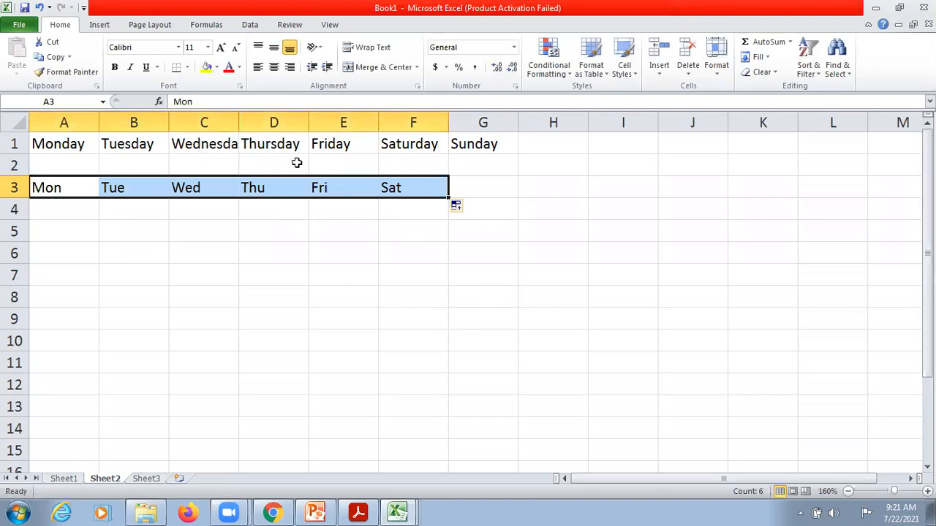
Auto-fit the width of column C to its Wednesday entry.
{"action": "double_click", "coordinate": [239, 123]}
{"action": "left_click", "coordinate": [251, 270]}
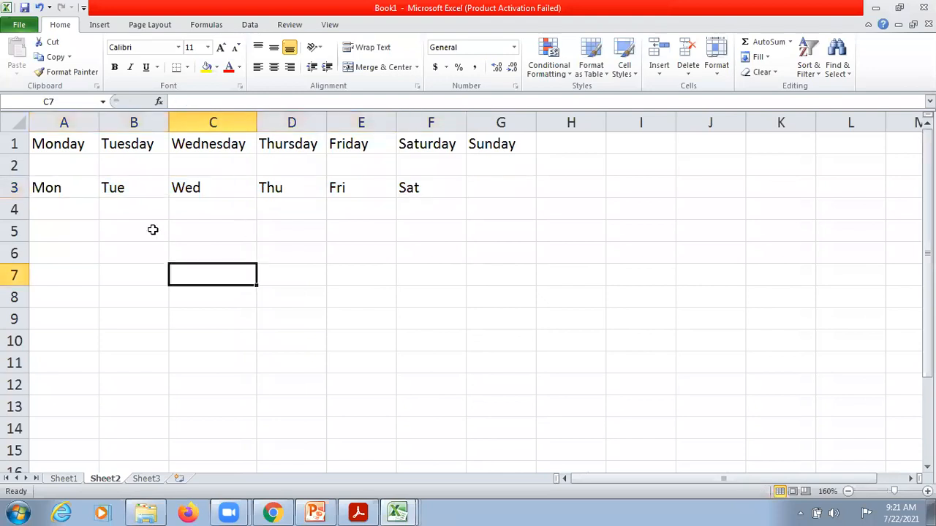
Enter Jan in A5 and Feb in A6, and autofill the short month names down to Oct in A14.
{"action": "left_click", "coordinate": [65, 235]}
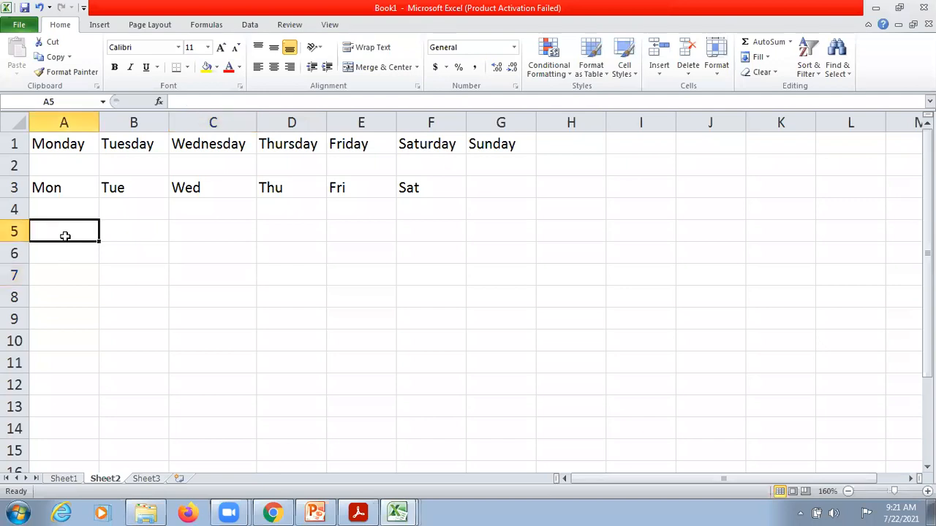
{"action": "type", "text": "Jan"}
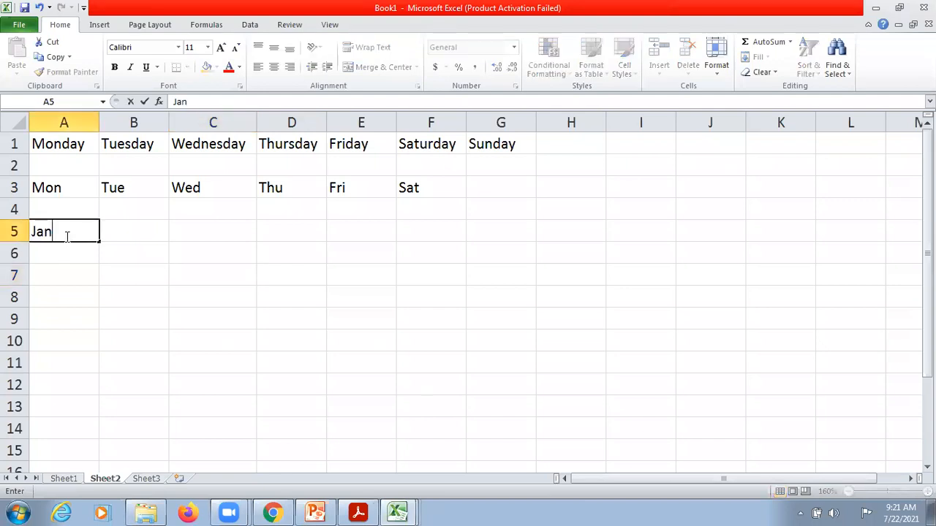
{"action": "key", "text": "Return"}
{"action": "type", "text": "Feb"}
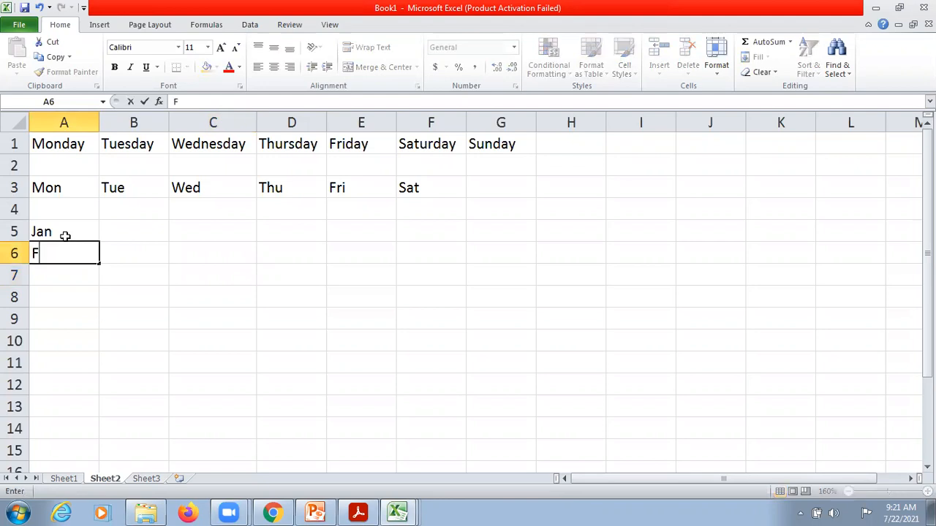
{"action": "key", "text": "Return"}
{"action": "left_click_drag", "start_coordinate": [73, 232], "coordinate": [75, 255]}
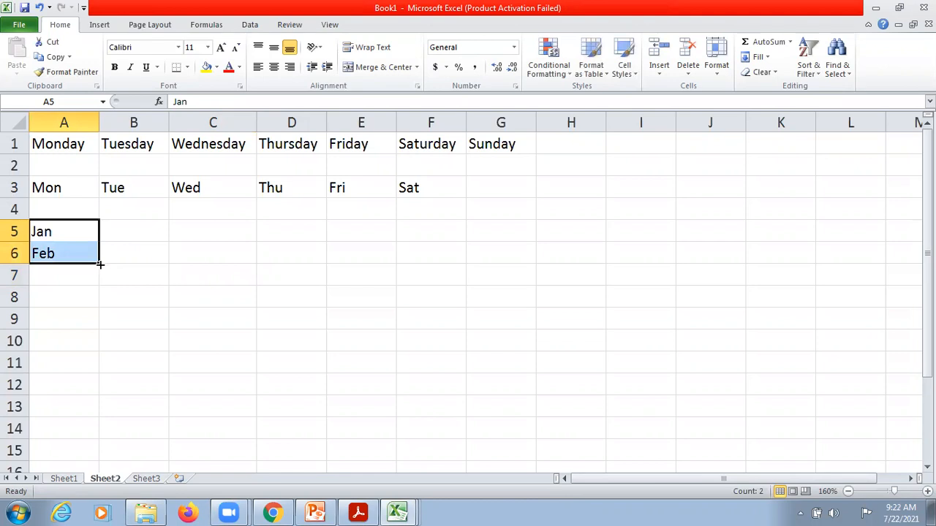
{"action": "left_click_drag", "start_coordinate": [100, 264], "coordinate": [105, 442]}
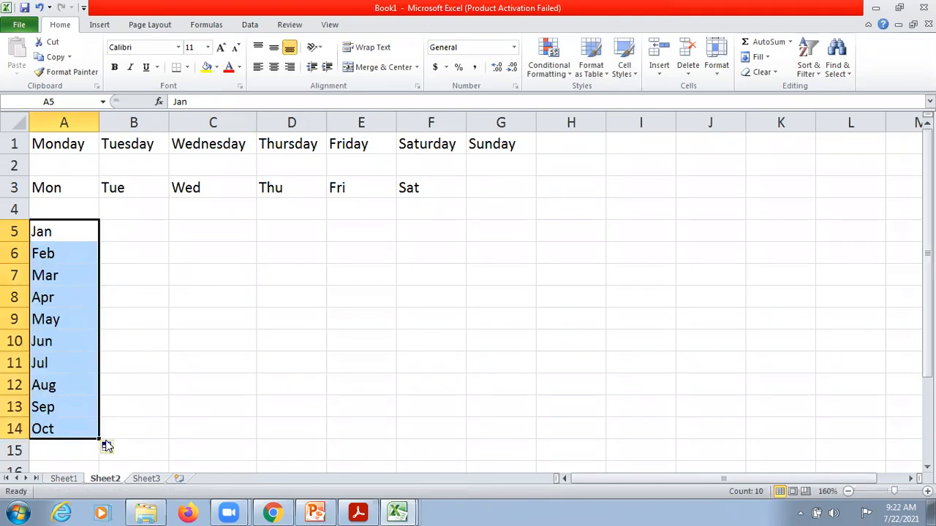
{"action": "left_click", "coordinate": [250, 323]}
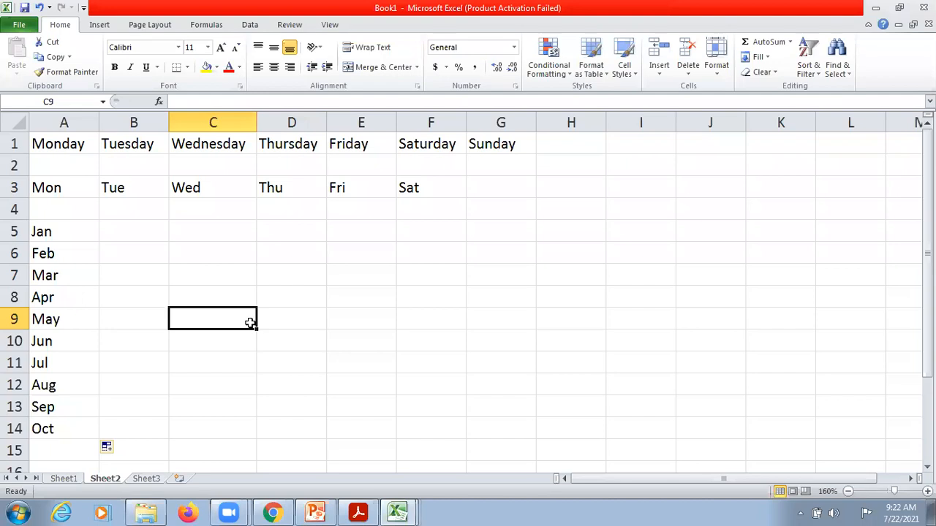
Enter 12, 24 and 36 in C6:E6, and autofill the number series across to K6.
{"action": "left_click", "coordinate": [228, 251]}
{"action": "type", "text": "12"}
{"action": "key", "text": "Tab"}
{"action": "type", "text": "2"}
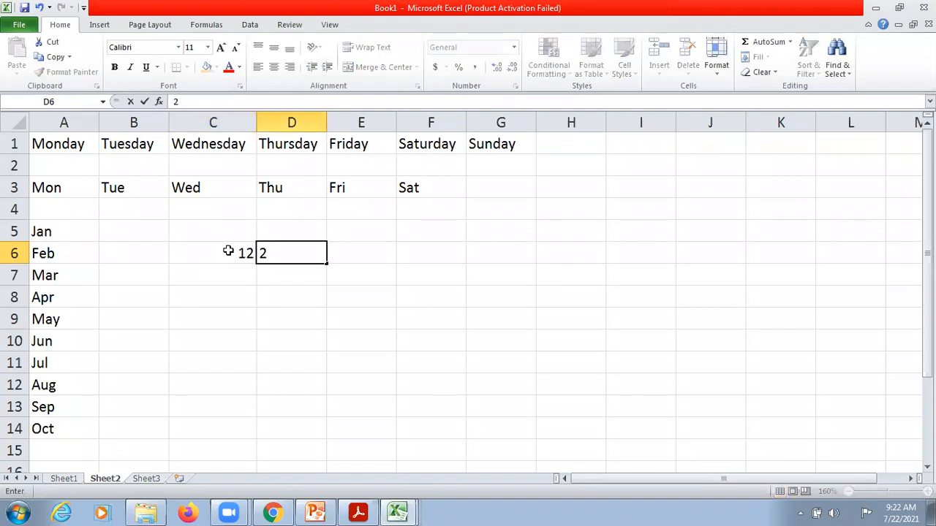
{"action": "type", "text": "4"}
{"action": "key", "text": "Tab"}
{"action": "type", "text": "36"}
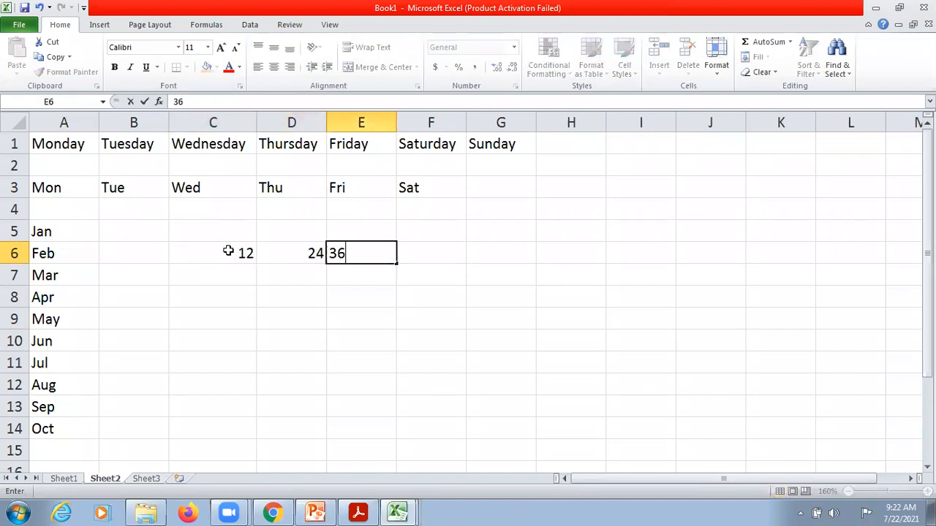
{"action": "left_click", "coordinate": [307, 299]}
{"action": "left_click_drag", "start_coordinate": [241, 259], "coordinate": [356, 255]}
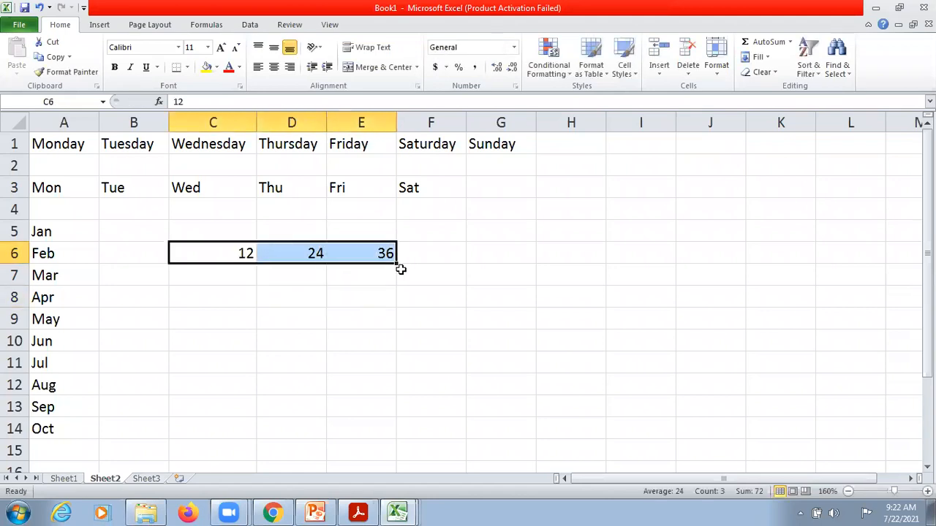
{"action": "left_click_drag", "start_coordinate": [397, 264], "coordinate": [804, 248]}
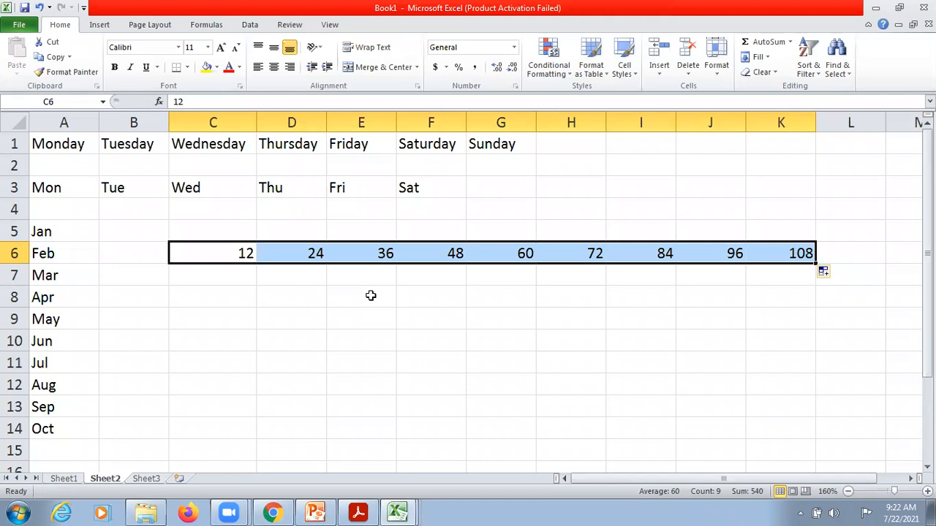
Enter 4, 8 and 12 in C8:C10, and autofill the number series down to C15.
{"action": "left_click", "coordinate": [239, 294]}
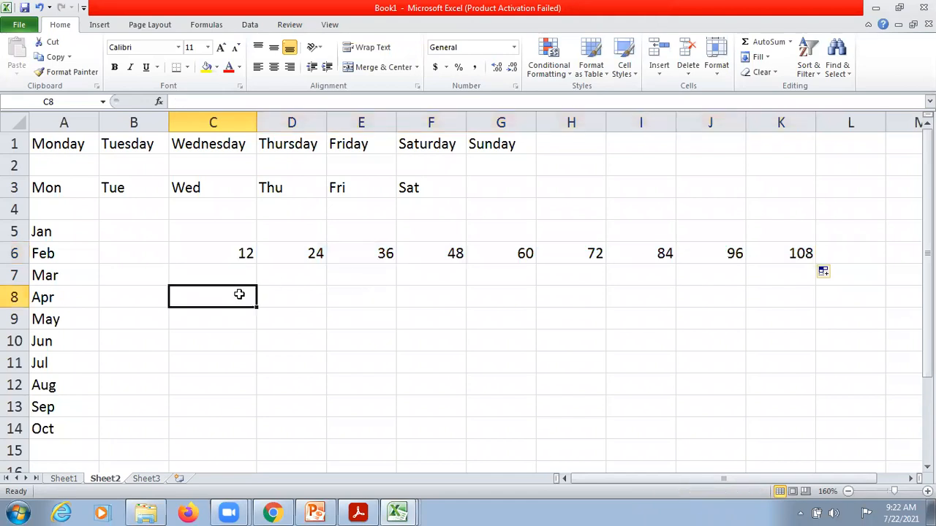
{"action": "type", "text": "4"}
{"action": "key", "text": "Return"}
{"action": "type", "text": "8"}
{"action": "key", "text": "Return"}
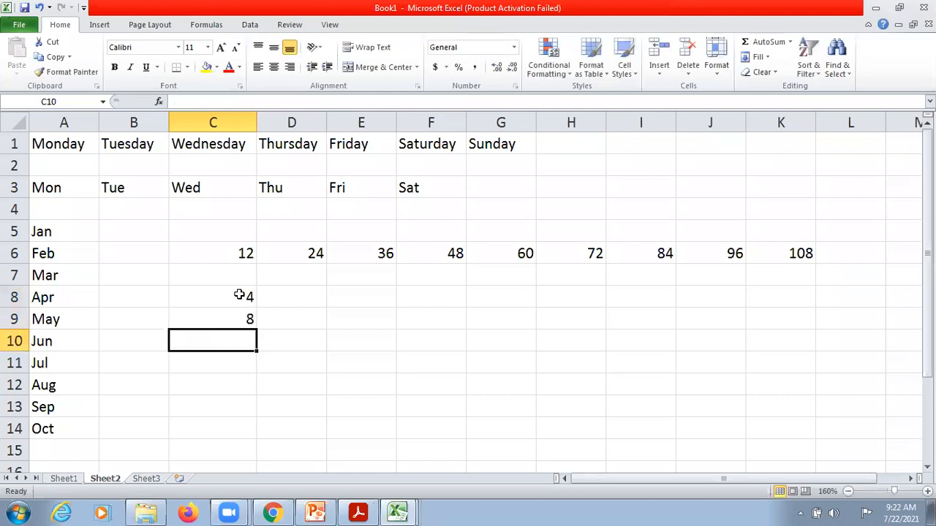
{"action": "type", "text": "12"}
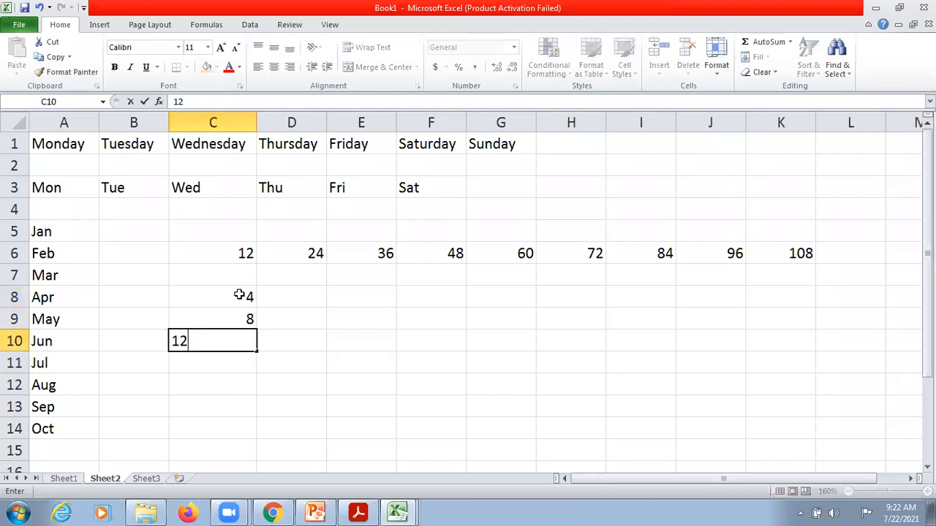
{"action": "left_click", "coordinate": [336, 359]}
{"action": "left_click_drag", "start_coordinate": [237, 300], "coordinate": [265, 459]}
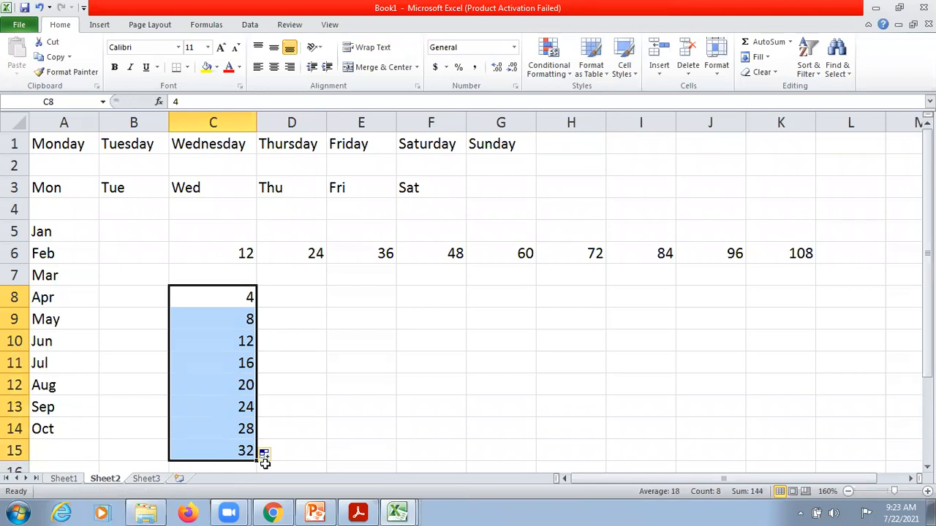
{"action": "left_click", "coordinate": [381, 399]}
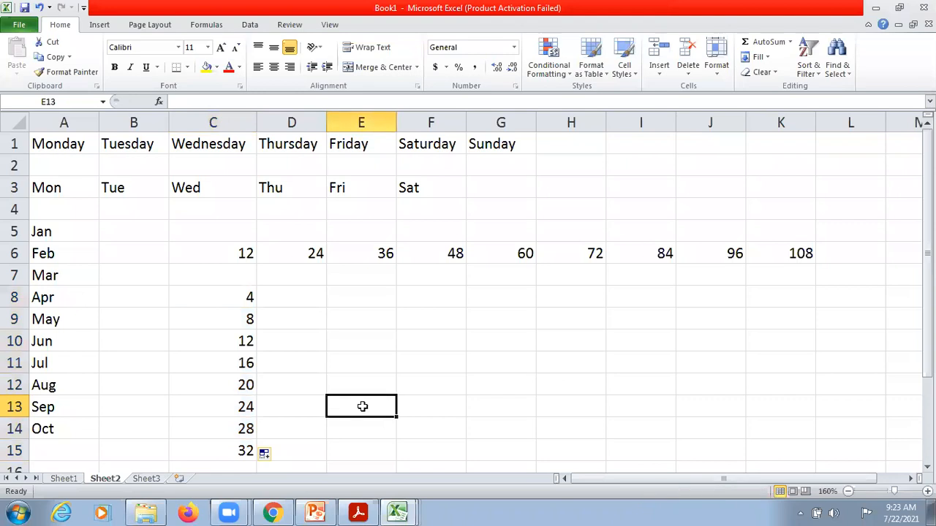
On Sheet1, clear roll numbers 5 to 7 from A6:A8.
{"action": "left_click", "coordinate": [67, 482]}
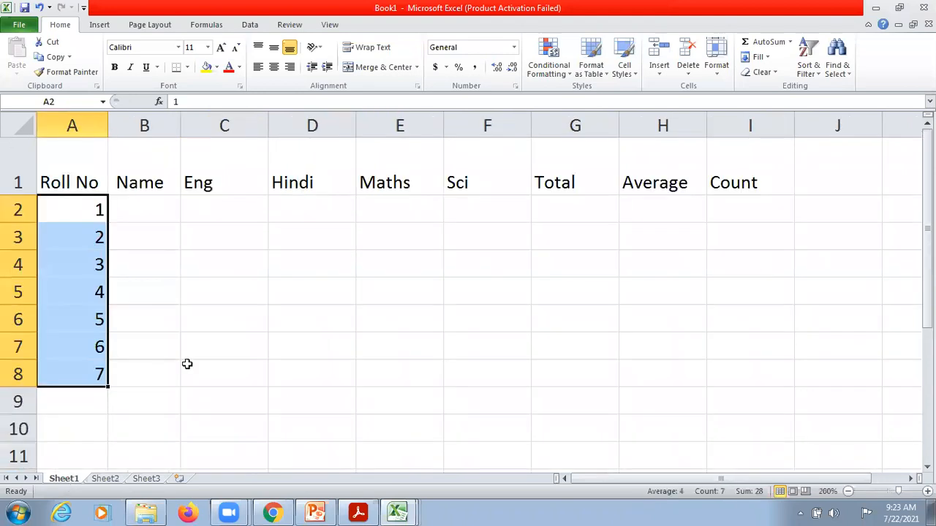
{"action": "left_click", "coordinate": [187, 364]}
{"action": "left_click_drag", "start_coordinate": [82, 316], "coordinate": [87, 374]}
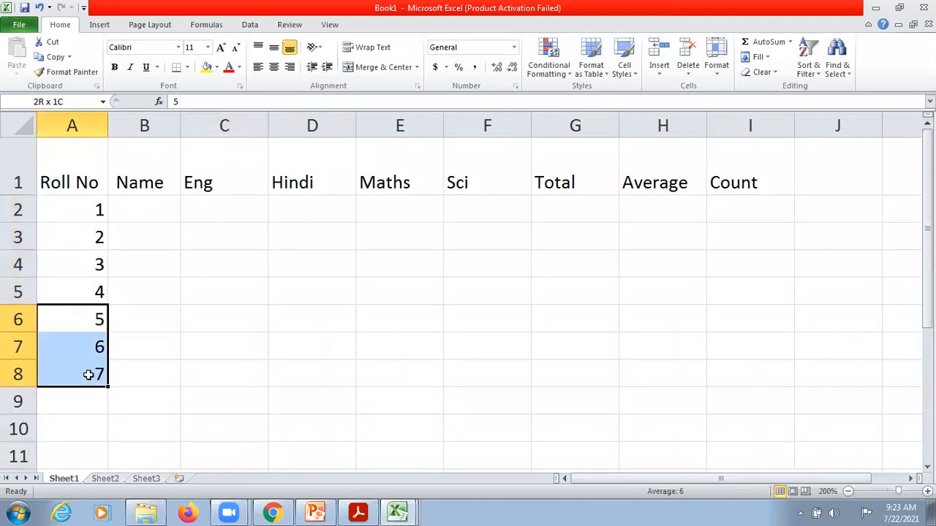
{"action": "key", "text": "Delete"}
{"action": "left_click", "coordinate": [260, 354]}
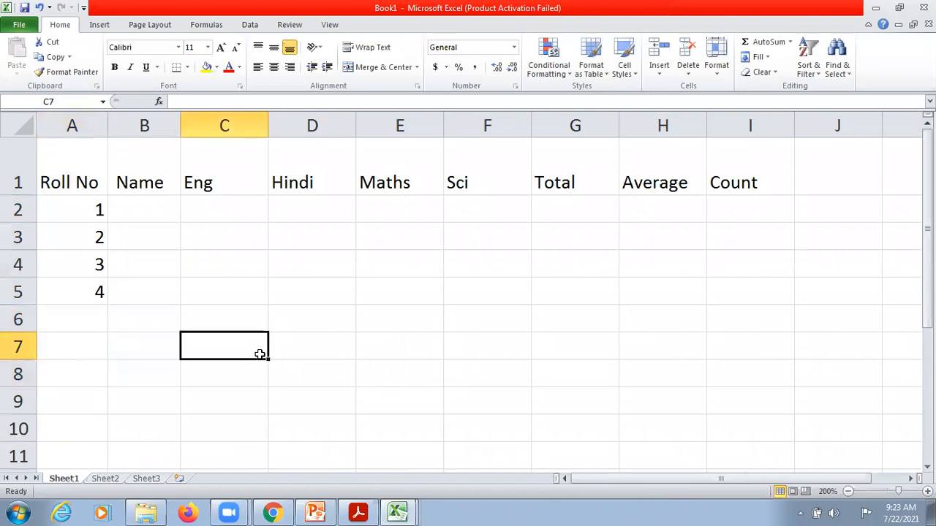
Enter A in B2 under Name, autofill it down to B5, and view the autofill options.
{"action": "left_click", "coordinate": [158, 208]}
{"action": "type", "text": "A"}
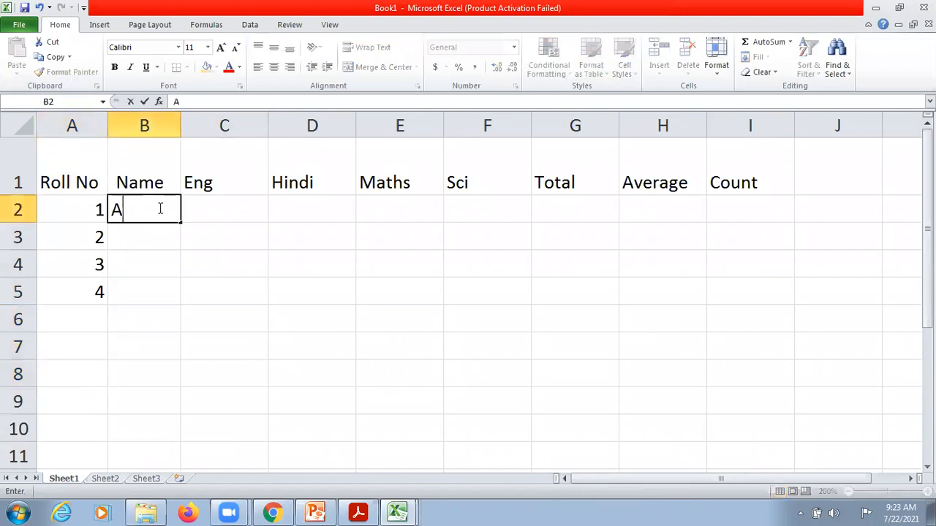
{"action": "key", "text": "Return"}
{"action": "left_click", "coordinate": [153, 206]}
{"action": "left_click_drag", "start_coordinate": [179, 221], "coordinate": [189, 310]}
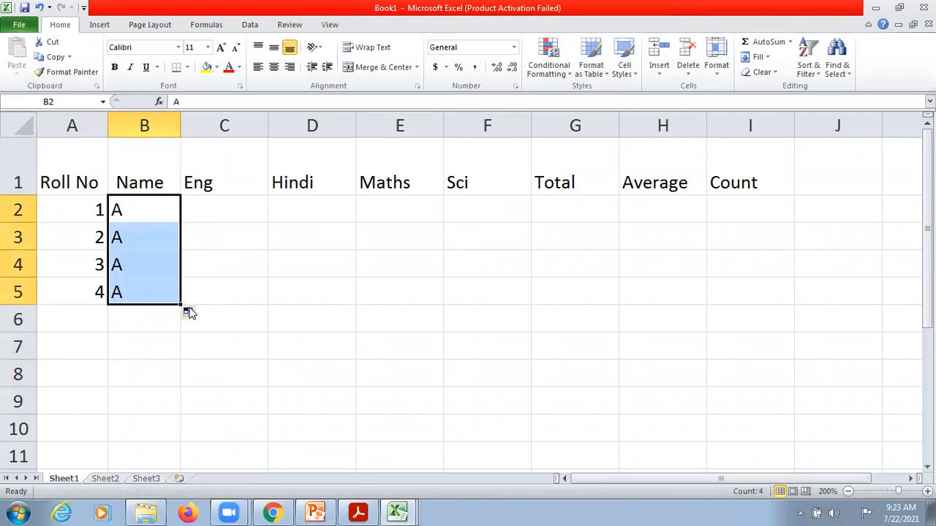
{"action": "left_click", "coordinate": [201, 316]}
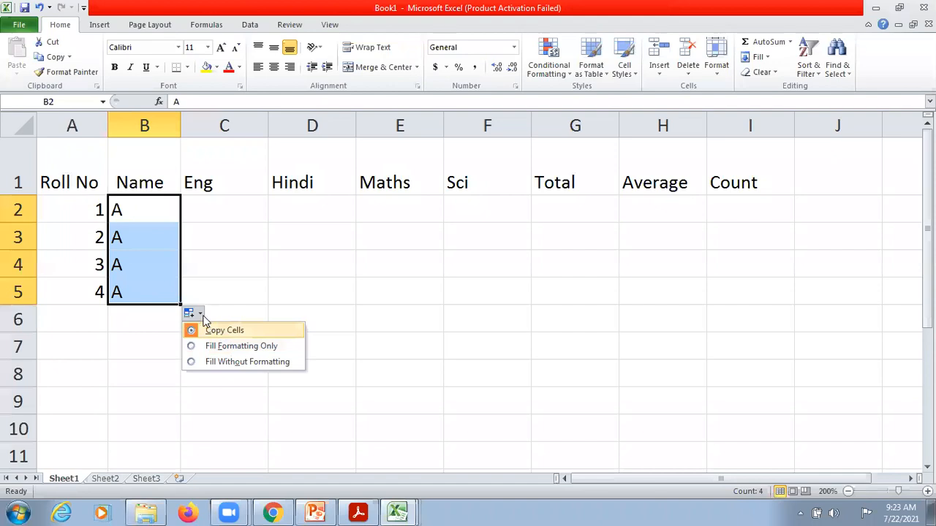
{"action": "left_click", "coordinate": [245, 219]}
Replace B3 with B, and autofill A and B down to B5 with the Copy Cells option.
{"action": "left_click", "coordinate": [136, 234]}
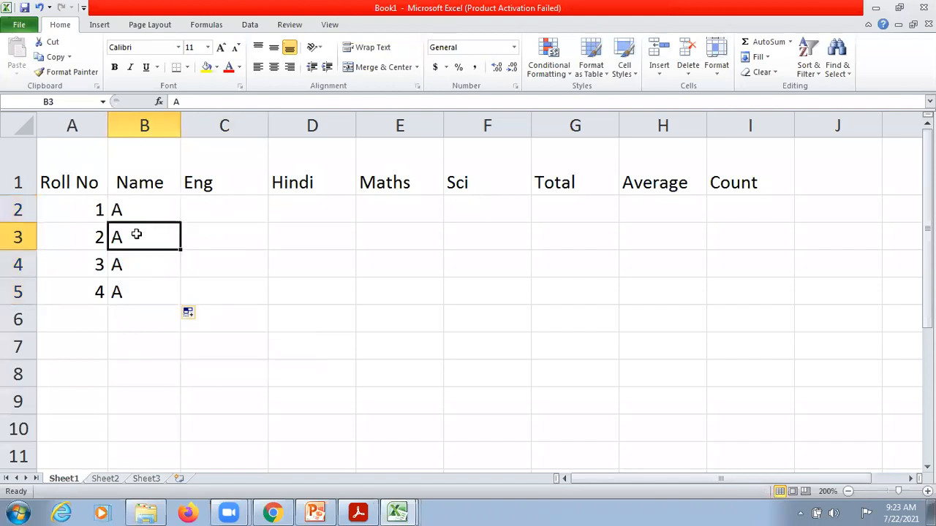
{"action": "type", "text": "B"}
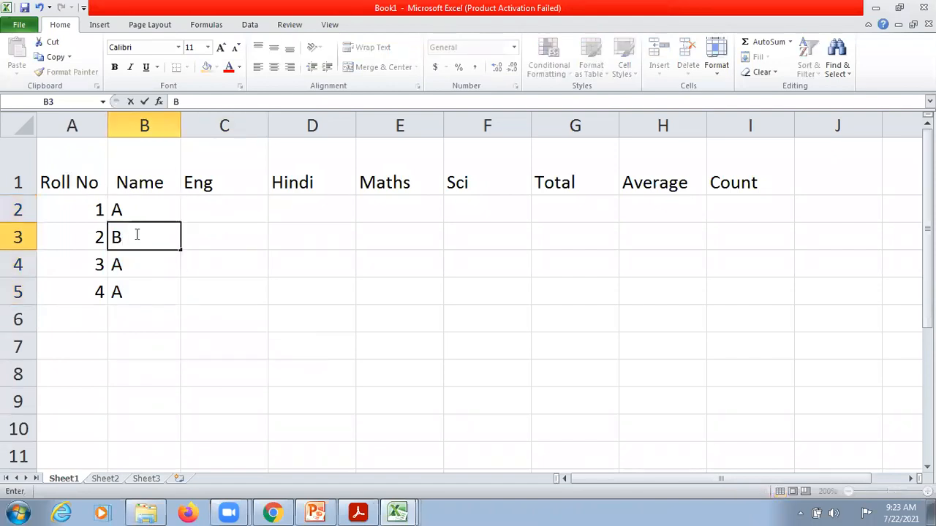
{"action": "key", "text": "Return"}
{"action": "left_click_drag", "start_coordinate": [153, 206], "coordinate": [179, 302]}
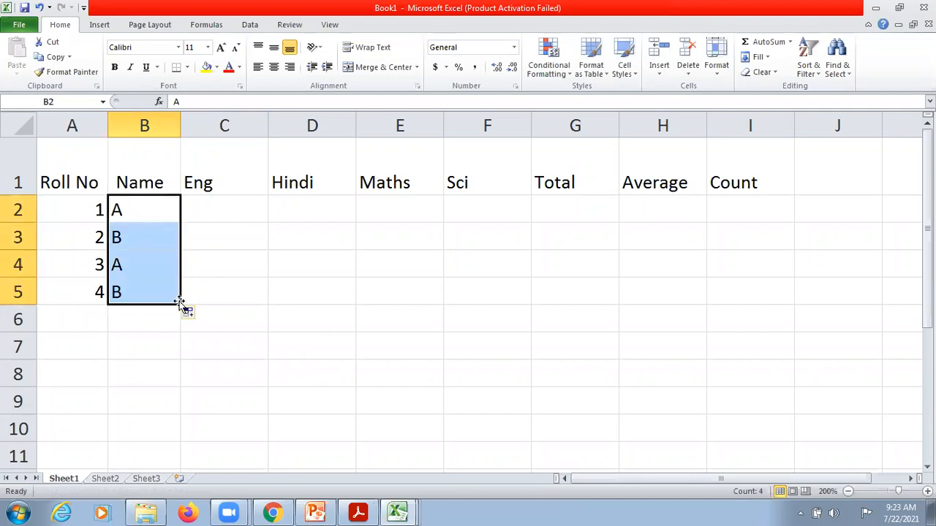
{"action": "left_click", "coordinate": [196, 314]}
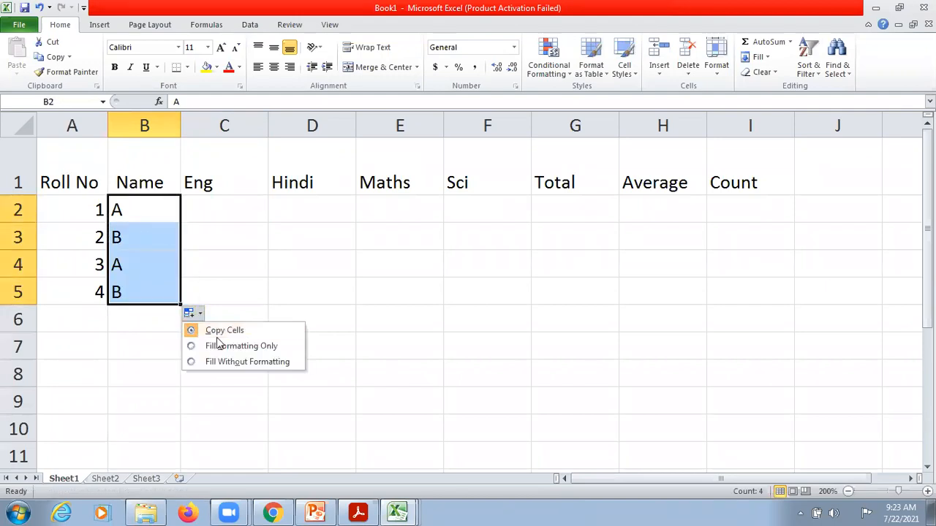
{"action": "left_click", "coordinate": [217, 332]}
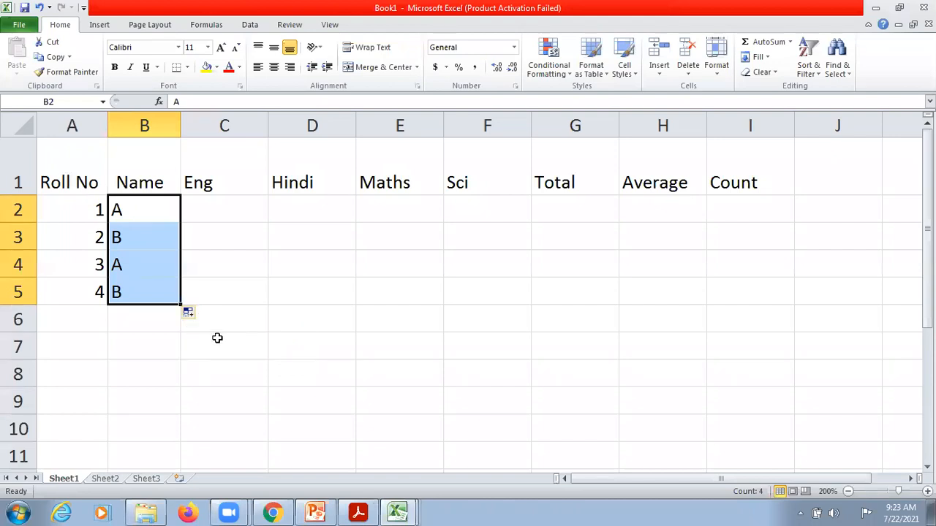
Enter C as the name in B4 and clear B5.
{"action": "left_click", "coordinate": [131, 274]}
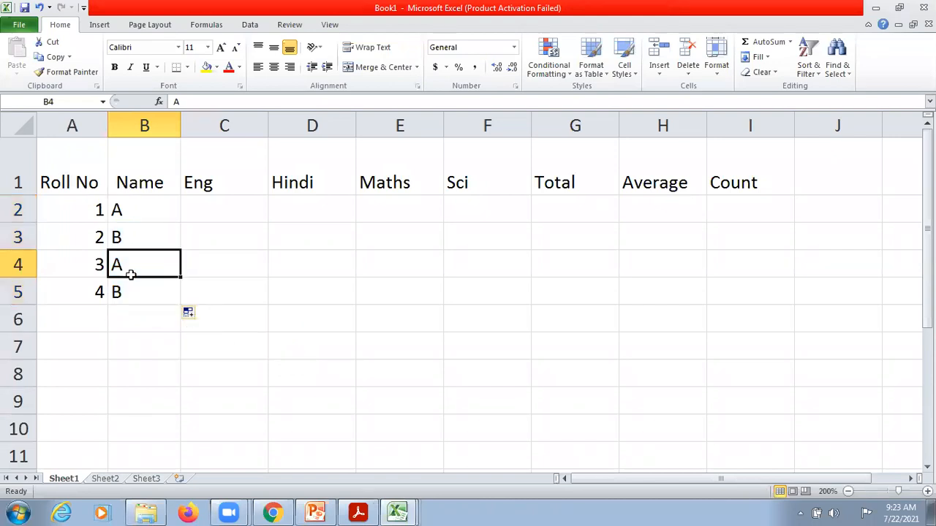
{"action": "type", "text": "C"}
{"action": "left_click", "coordinate": [193, 310]}
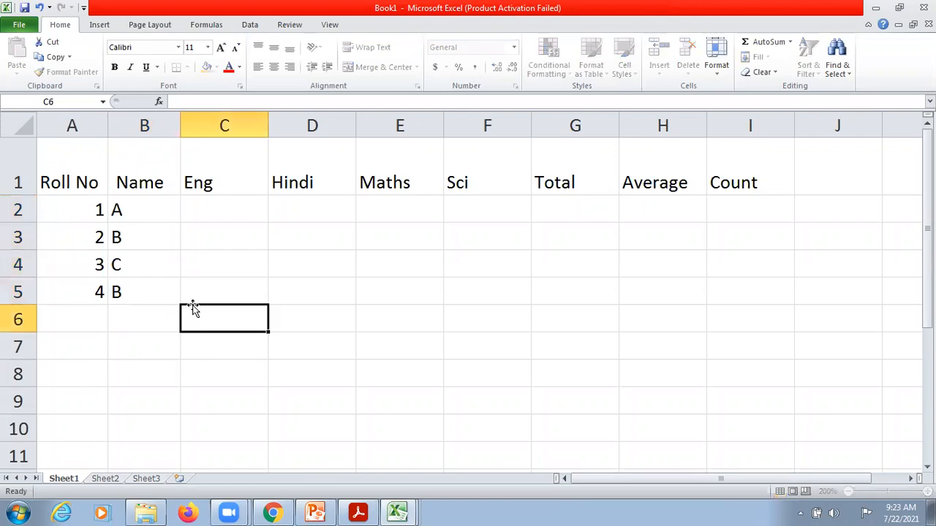
{"action": "left_click", "coordinate": [133, 301]}
{"action": "key", "text": "Delete"}
Try to autofill the names A, B and C down to B8, check the autofill options, and clear B5:B8.
{"action": "left_click_drag", "start_coordinate": [147, 213], "coordinate": [193, 397]}
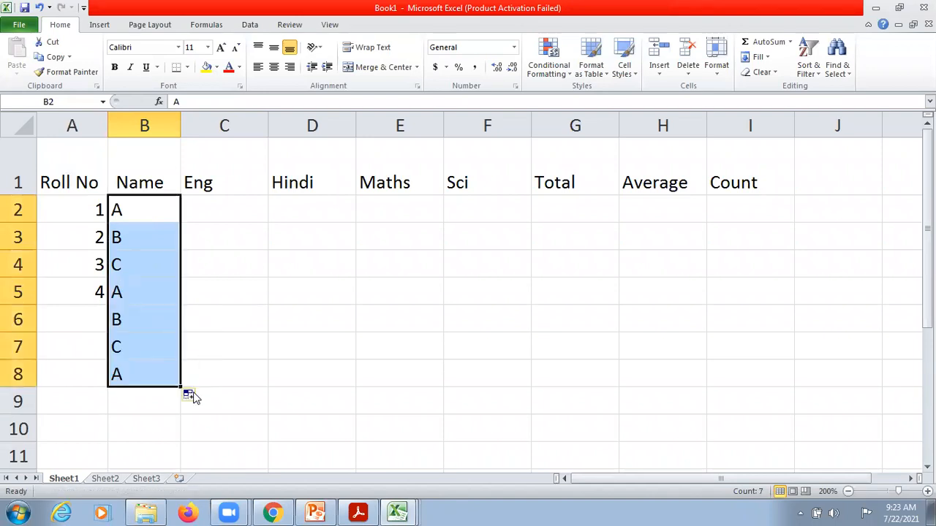
{"action": "left_click", "coordinate": [198, 396]}
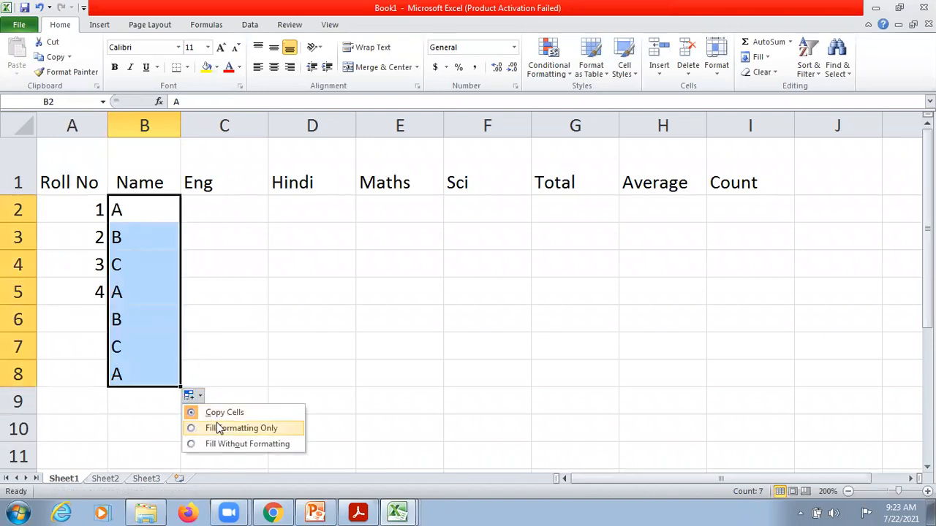
{"action": "left_click", "coordinate": [188, 398]}
{"action": "left_click", "coordinate": [189, 401]}
{"action": "left_click", "coordinate": [190, 399]}
{"action": "left_click", "coordinate": [200, 399]}
{"action": "left_click", "coordinate": [276, 329]}
{"action": "left_click_drag", "start_coordinate": [139, 291], "coordinate": [139, 366]}
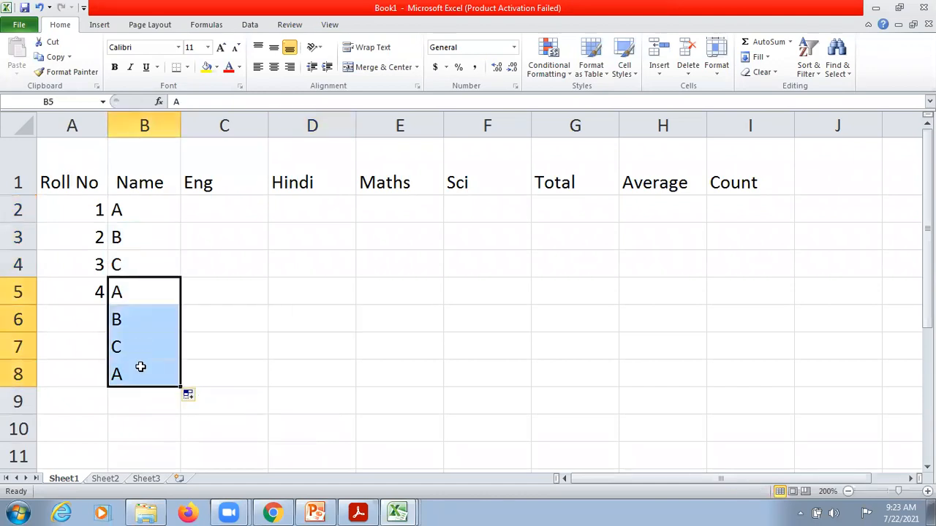
{"action": "key", "text": "Delete"}
Enter D as the name for roll number 4 in B5.
{"action": "left_click", "coordinate": [136, 290]}
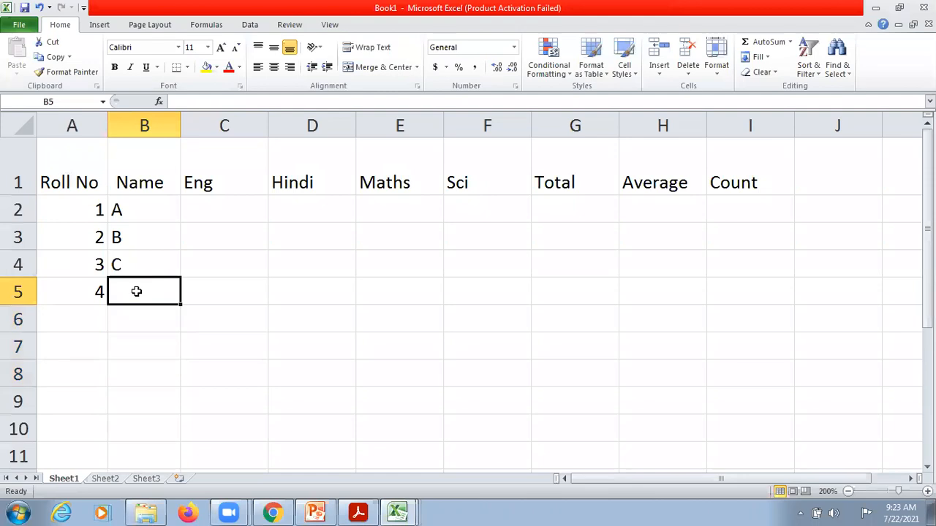
{"action": "type", "text": "D"}
{"action": "left_click", "coordinate": [272, 278]}
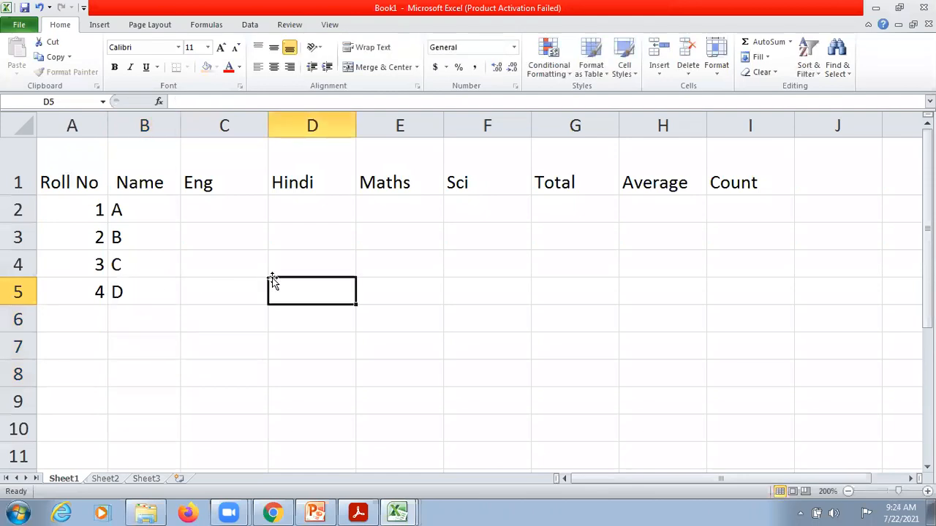
Enter student A's marks in row 2: Eng 18, Hindi 17, Maths 19 and Sci 20.
{"action": "left_click", "coordinate": [209, 206]}
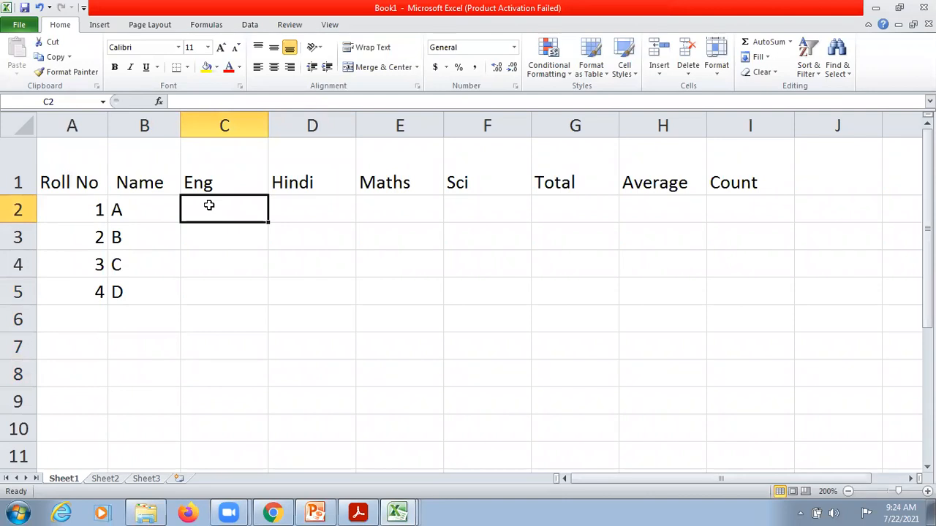
{"action": "type", "text": "18"}
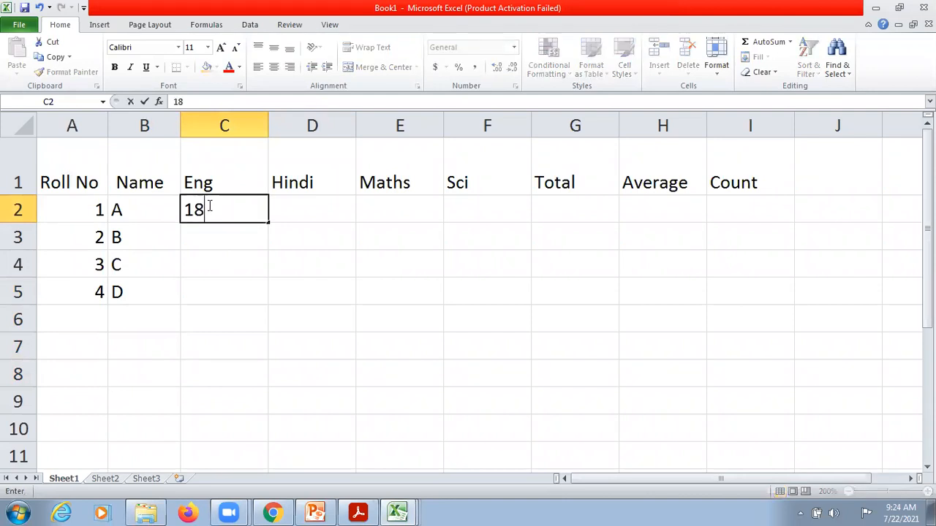
{"action": "key", "text": "Tab"}
{"action": "type", "text": "171"}
{"action": "key", "text": "BackSpace"}
{"action": "key", "text": "Tab"}
{"action": "key", "text": "Caps_Lock"}
{"action": "key", "text": "Caps_Lock"}
{"action": "key", "text": "Tab"}
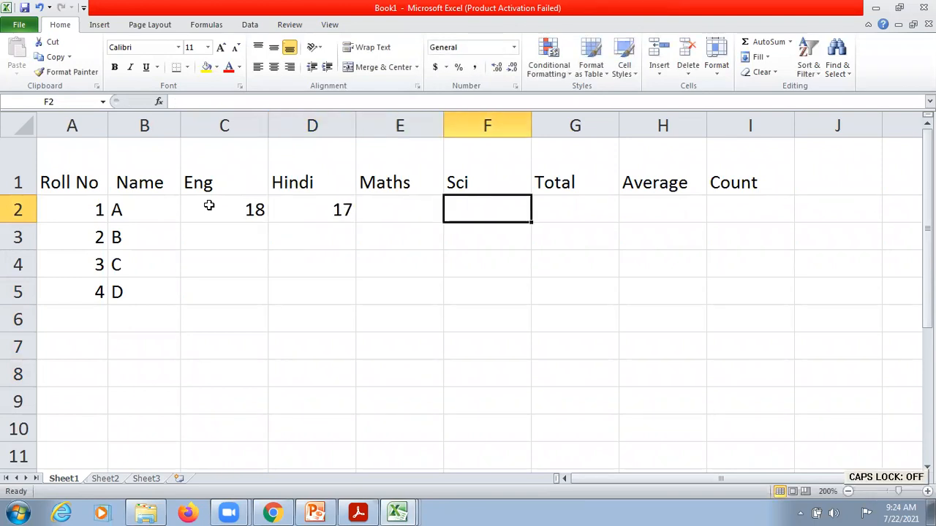
{"action": "key", "text": "Left"}
{"action": "type", "text": "19"}
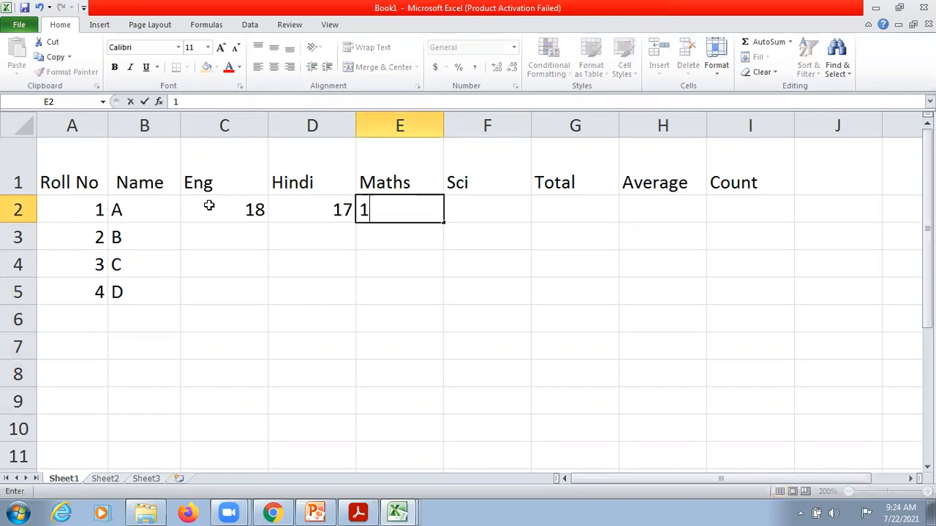
{"action": "key", "text": "Tab"}
{"action": "type", "text": "20"}
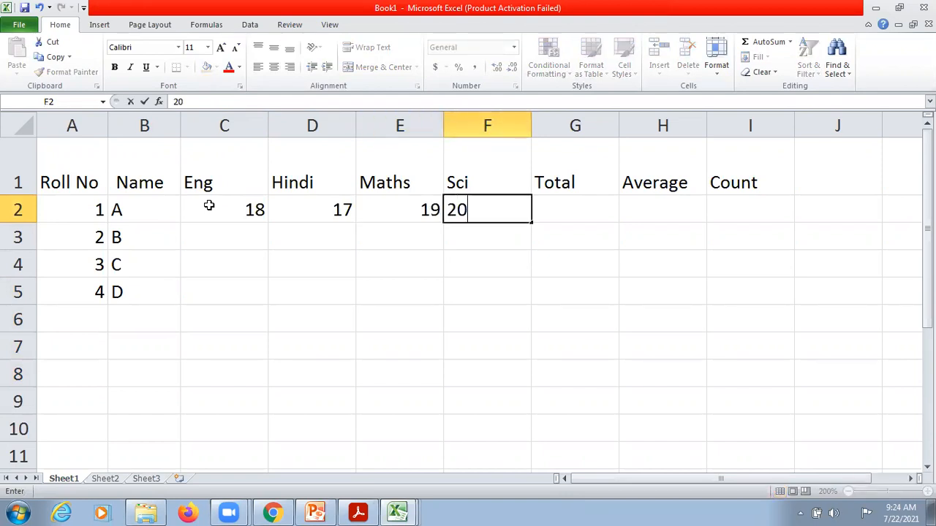
{"action": "key", "text": "Return"}
Enter student B's marks in row 3: Eng 16, Hindi 15, Maths 14 and Sci 13.
{"action": "key", "text": "Left"}
{"action": "key", "text": "Left"}
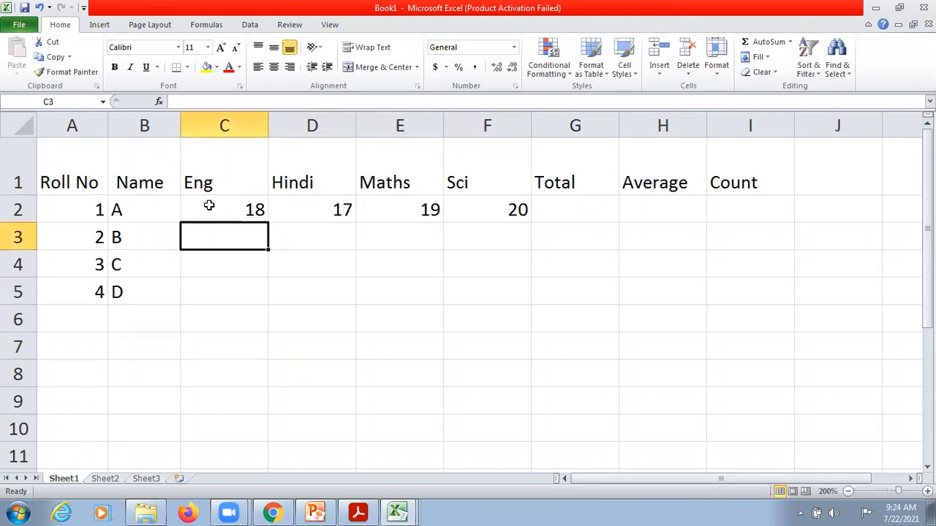
{"action": "type", "text": "16"}
{"action": "key", "text": "Tab"}
{"action": "type", "text": "15"}
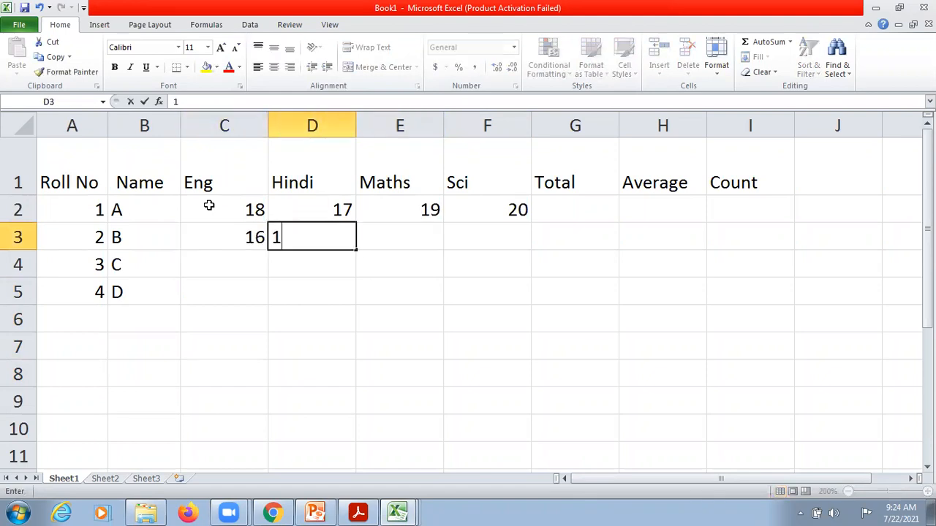
{"action": "key", "text": "Tab"}
{"action": "type", "text": "141"}
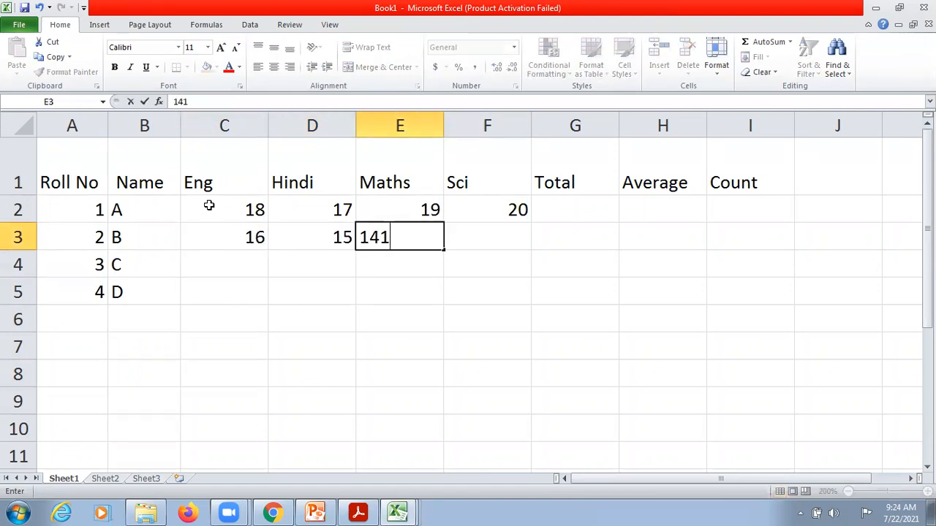
{"action": "key", "text": "BackSpace"}
{"action": "key", "text": "Tab"}
{"action": "type", "text": "13"}
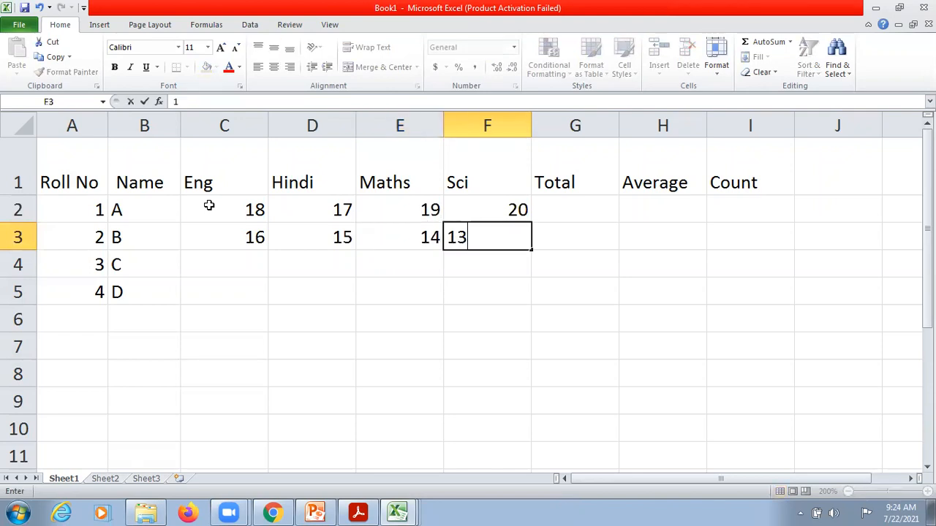
{"action": "key", "text": "Return"}
Enter student C's marks in row 4: Eng 10, Hindi 9, Maths 5 and Sci 7.
{"action": "type", "text": "10"}
{"action": "key", "text": "Tab"}
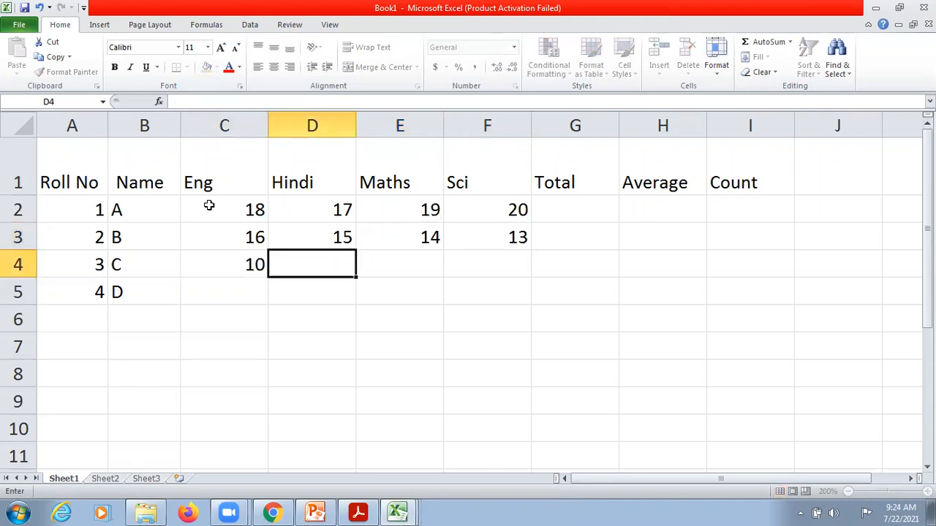
{"action": "key", "text": "Caps_Lock"}
{"action": "key", "text": "Caps_Lock"}
{"action": "type", "text": "9"}
{"action": "key", "text": "Tab"}
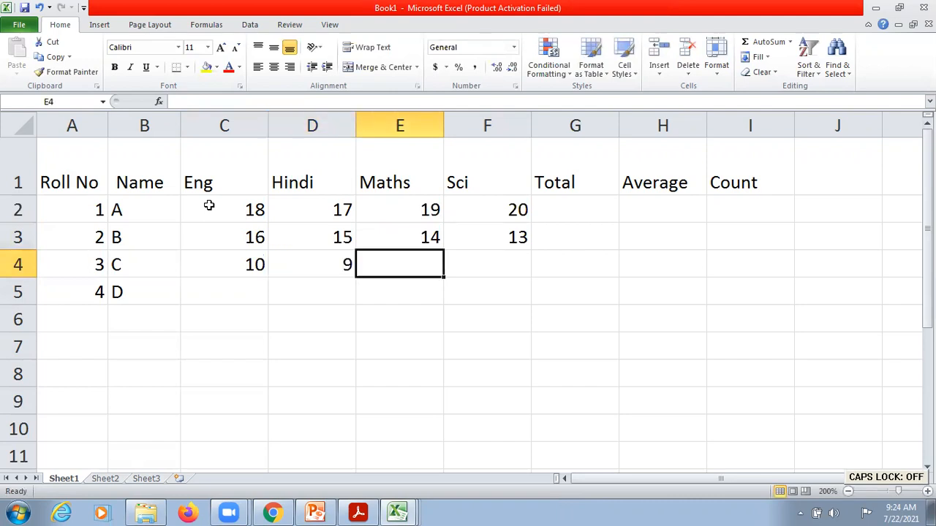
{"action": "type", "text": "5"}
{"action": "key", "text": "Tab"}
{"action": "type", "text": "7"}
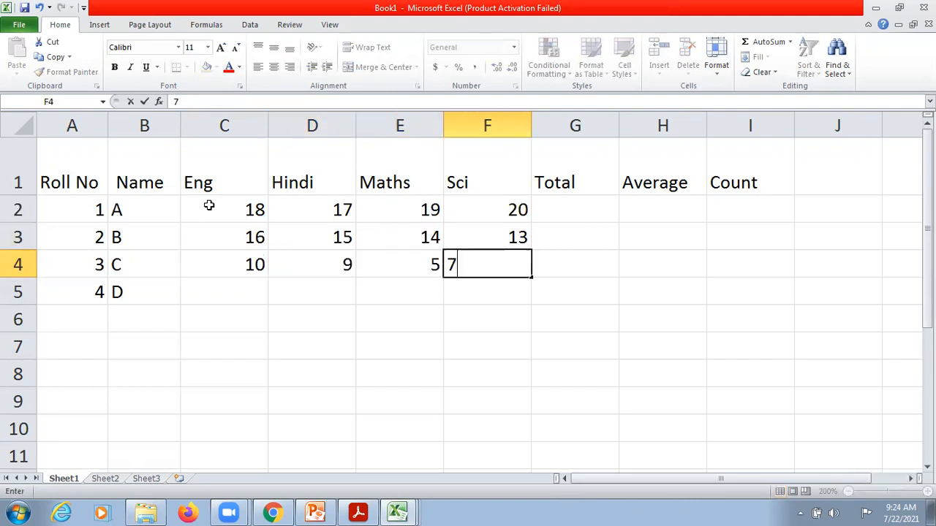
{"action": "key", "text": "Return"}
Enter student D's marks in row 5: Eng 4, Hindi 7, Maths 11 and Sci 12.
{"action": "type", "text": "4"}
{"action": "key", "text": "Tab"}
{"action": "type", "text": "7"}
{"action": "key", "text": "Tab"}
{"action": "type", "text": "11"}
{"action": "key", "text": "Tab"}
{"action": "type", "text": "12"}
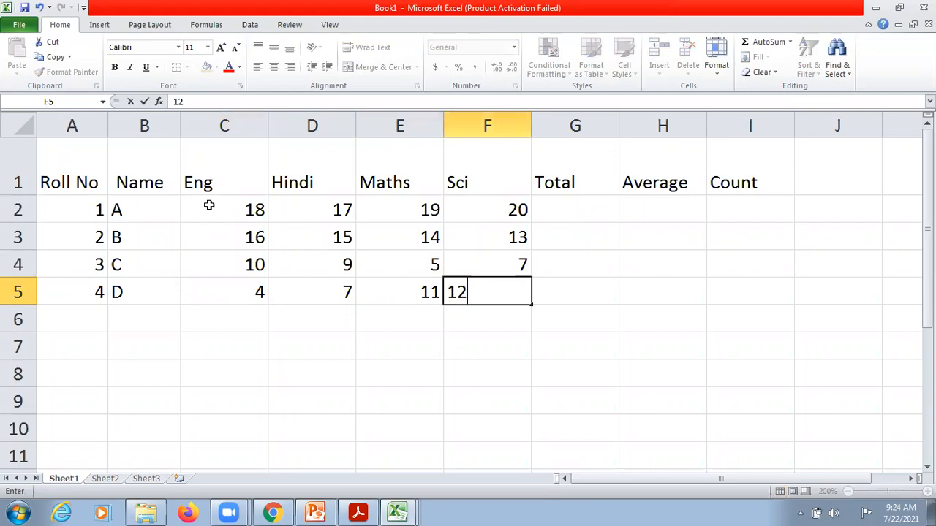
{"action": "key", "text": "Return"}
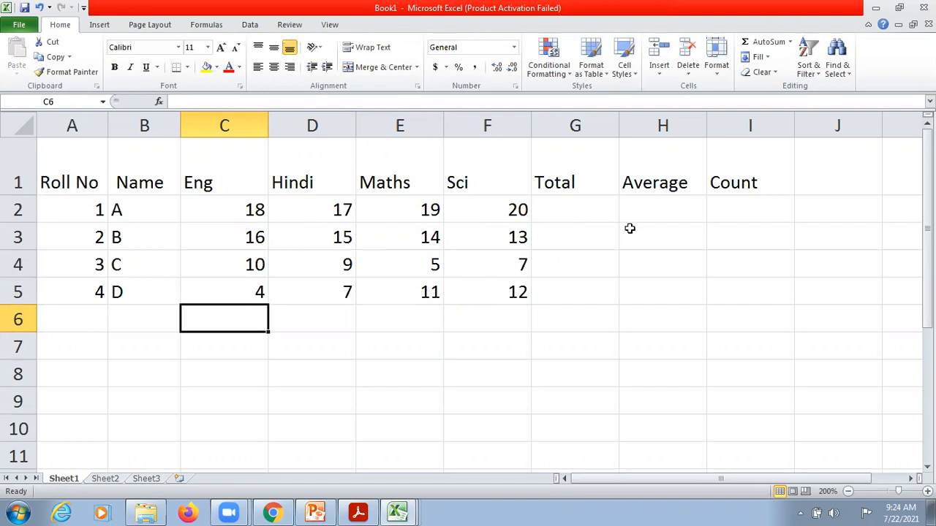
Clear student C's Hindi mark in D4.
{"action": "left_click", "coordinate": [602, 211]}
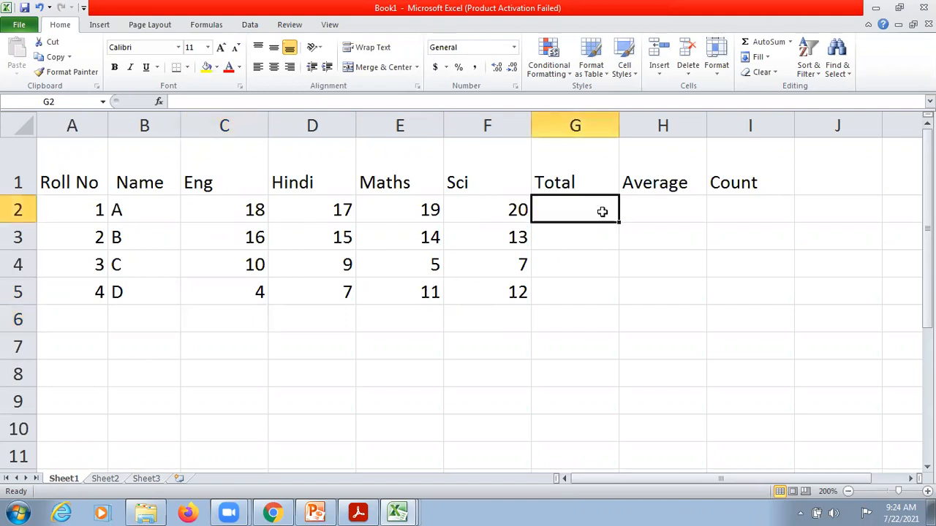
{"action": "left_click", "coordinate": [324, 268]}
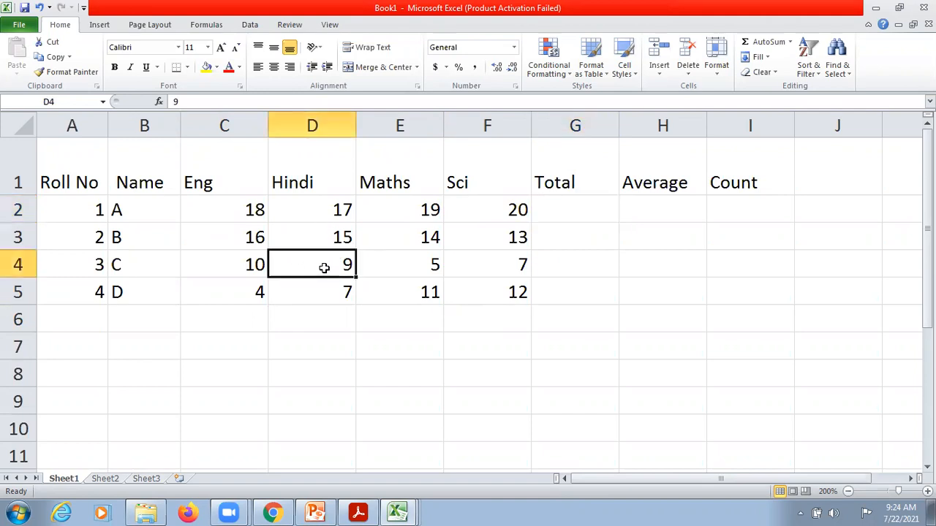
{"action": "key", "text": "Delete"}
{"action": "left_click", "coordinate": [430, 292]}
{"action": "left_click", "coordinate": [319, 271]}
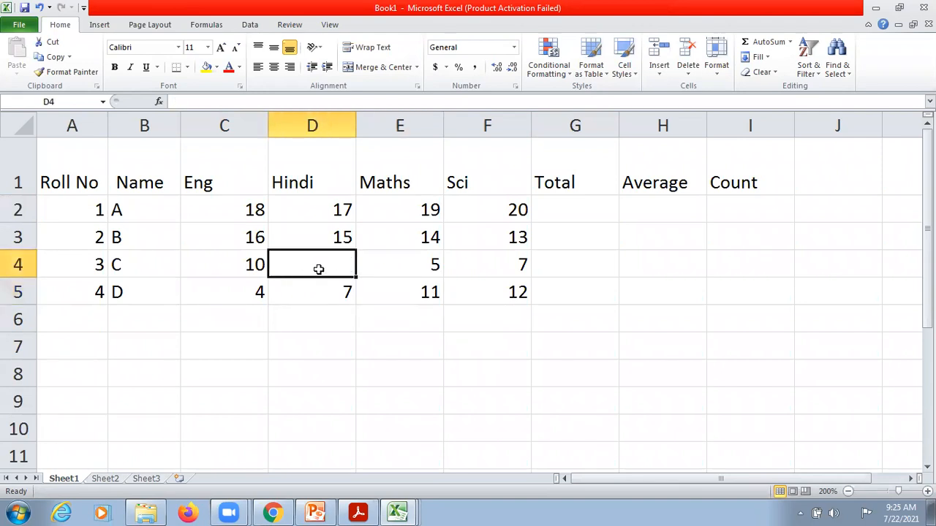
Total student A's marks in G2 with the formula =SUM(C2:F2), picking the first and last cells of the range separately.
{"action": "left_click", "coordinate": [583, 209]}
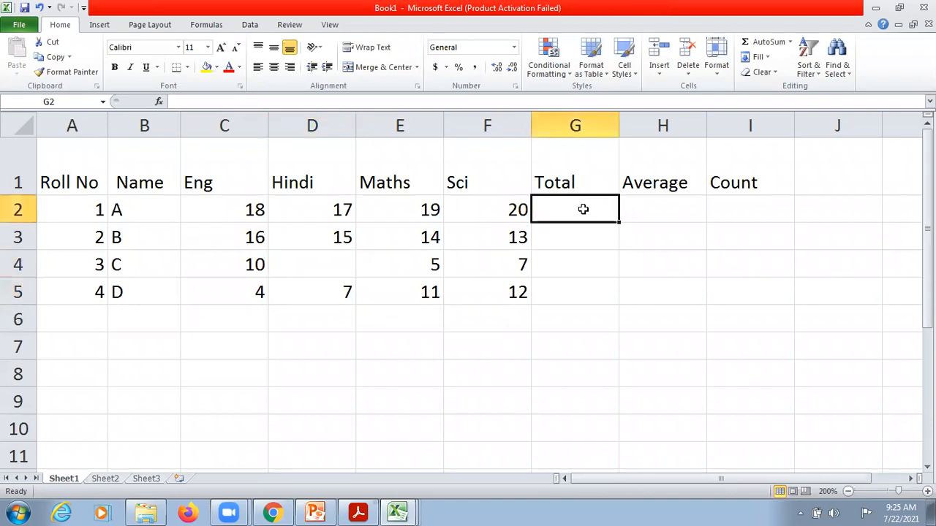
{"action": "type", "text": "=sum"}
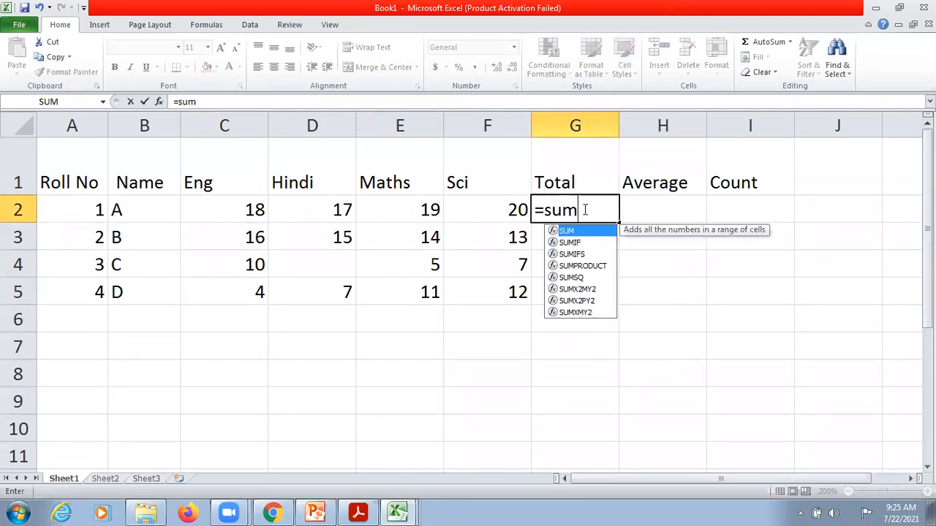
{"action": "type", "text": "("}
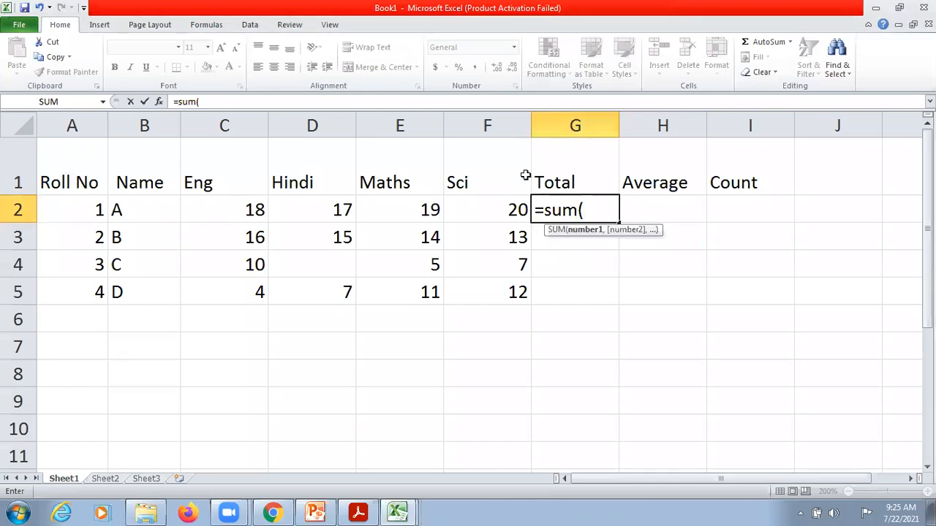
{"action": "left_click", "coordinate": [237, 210]}
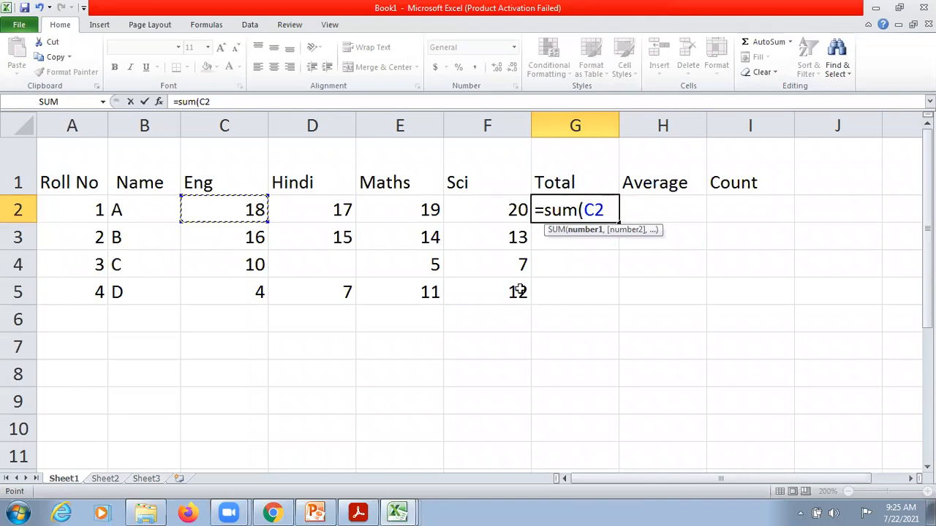
{"action": "key", "text": "F8"}
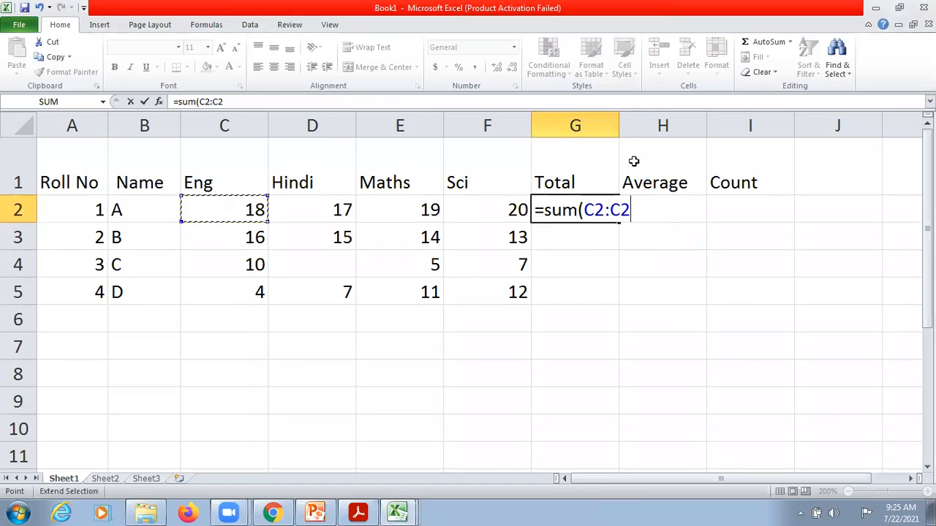
{"action": "key", "text": "BackSpace"}
{"action": "key", "text": "BackSpace"}
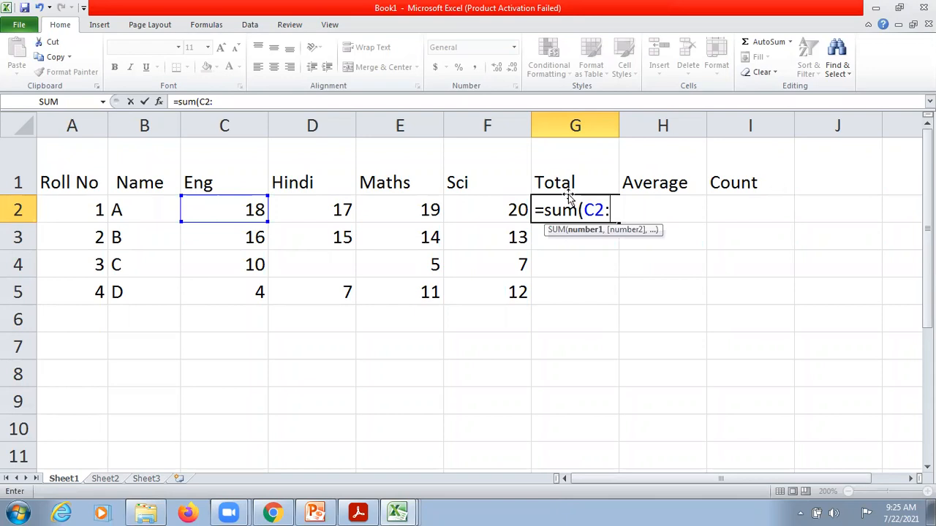
{"action": "left_click", "coordinate": [490, 202]}
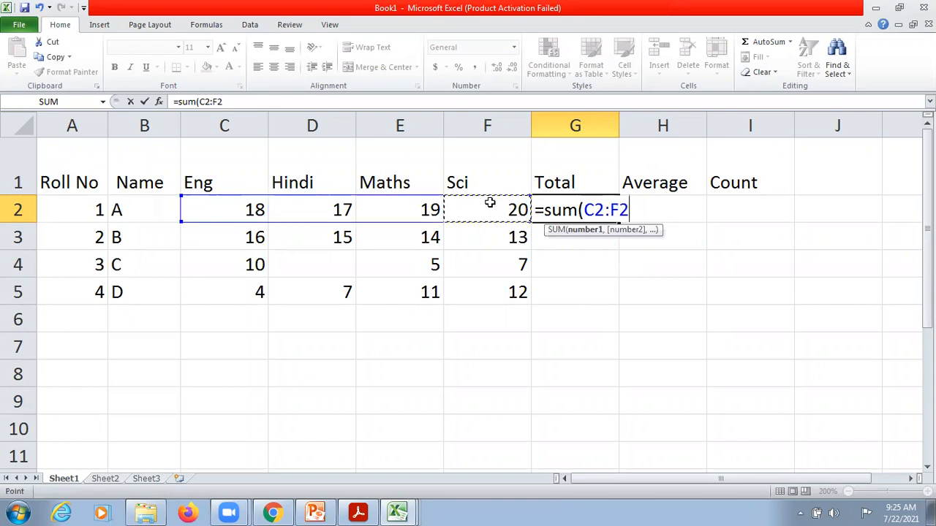
{"action": "type", "text": ")"}
{"action": "key", "text": "Return"}
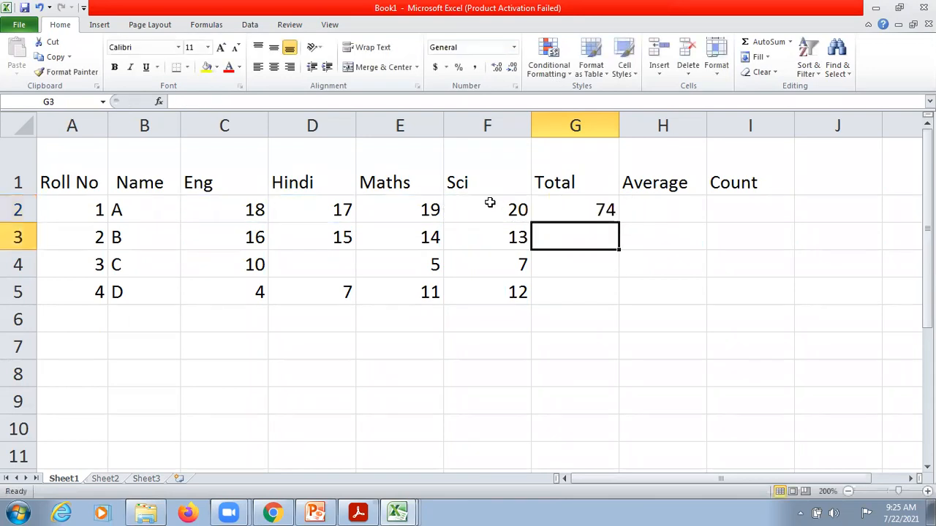
Autofill the total formula from G2 down to G5, and clear G2:G6.
{"action": "left_click", "coordinate": [580, 209]}
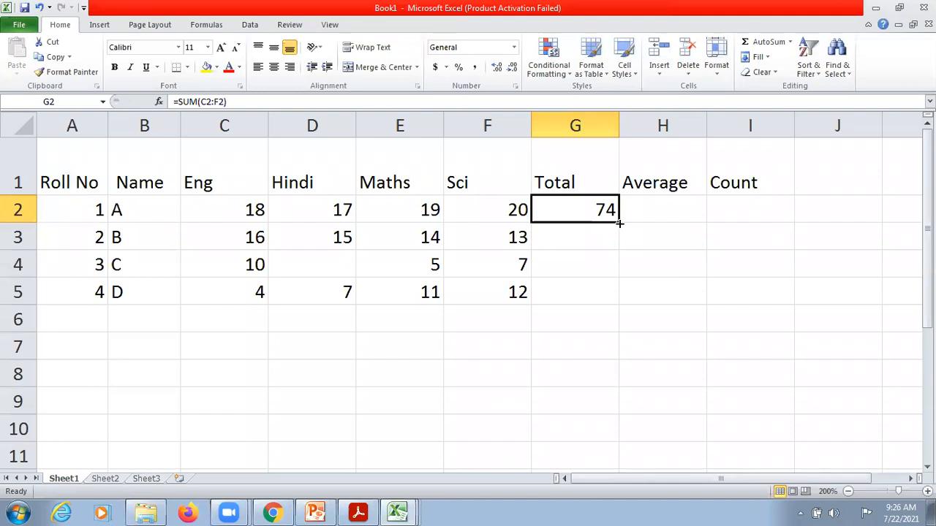
{"action": "left_click_drag", "start_coordinate": [619, 223], "coordinate": [626, 304]}
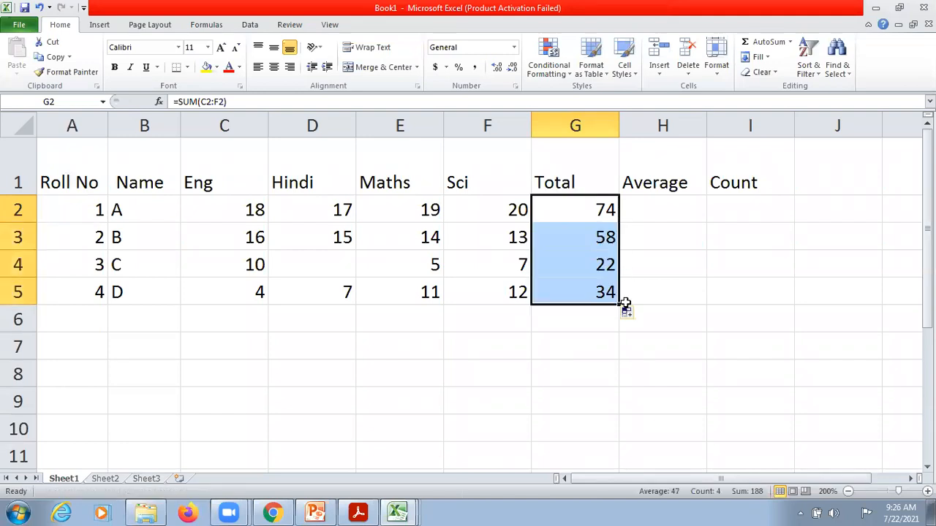
{"action": "left_click", "coordinate": [709, 313]}
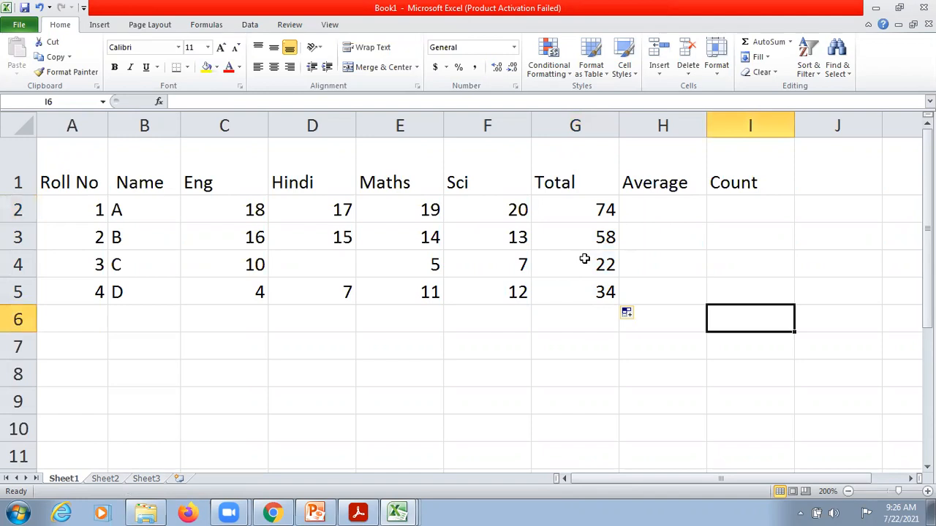
{"action": "left_click_drag", "start_coordinate": [575, 206], "coordinate": [580, 305]}
{"action": "key", "text": "Delete"}
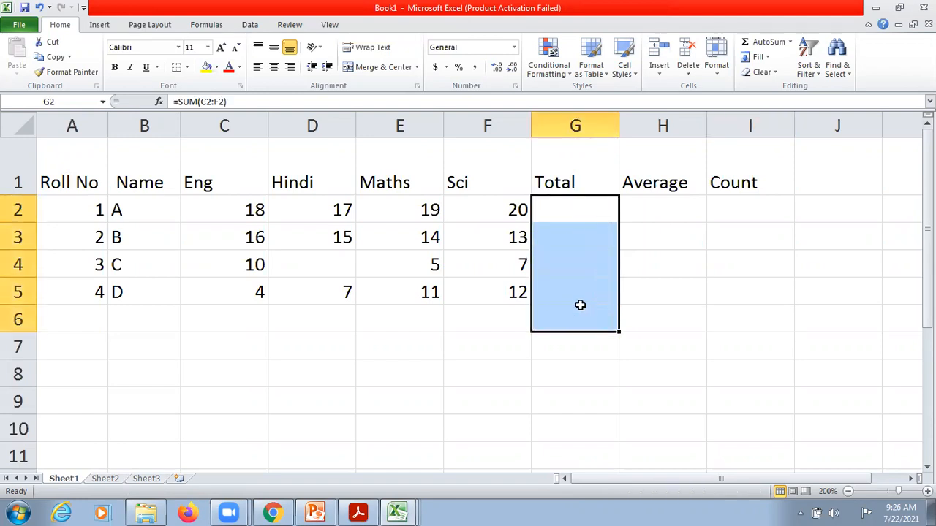
Start a SUM formula in G2 with student A's marks C2:F2 selected as its range.
{"action": "left_click", "coordinate": [574, 214]}
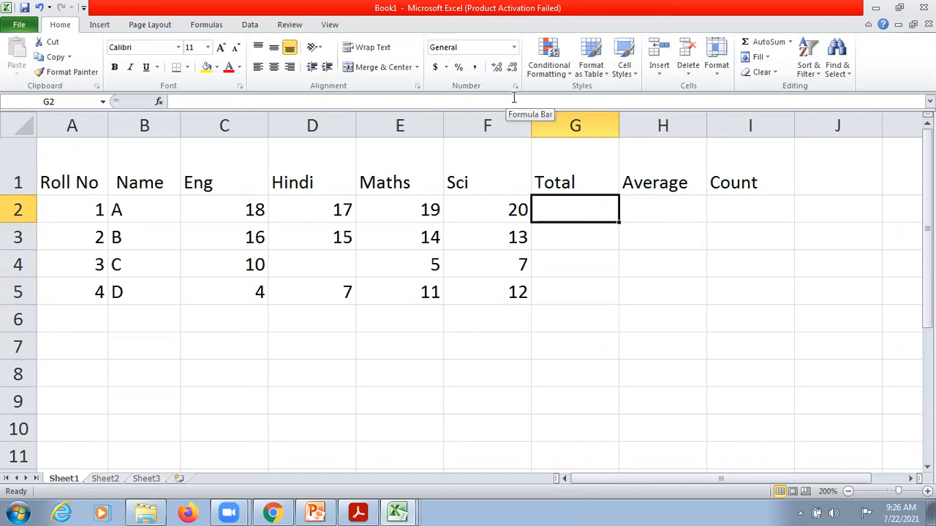
{"action": "type", "text": "="}
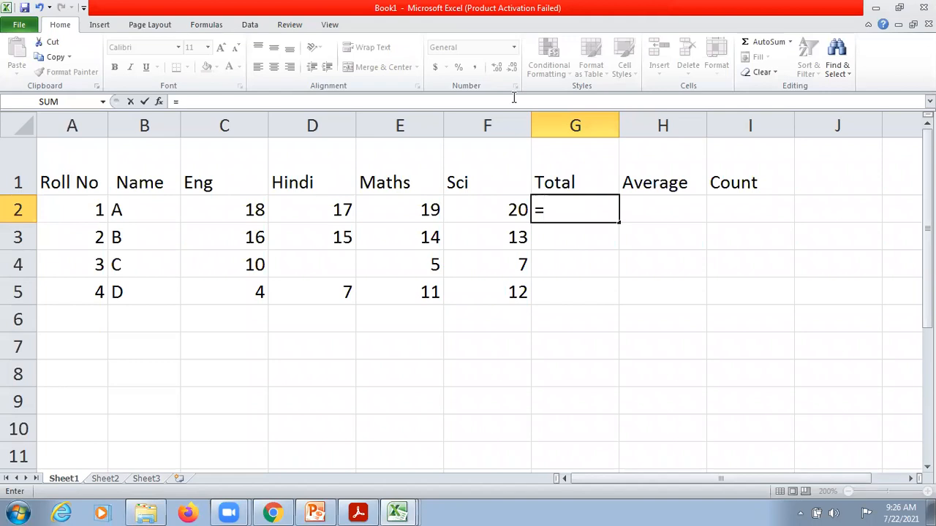
{"action": "type", "text": "sum"}
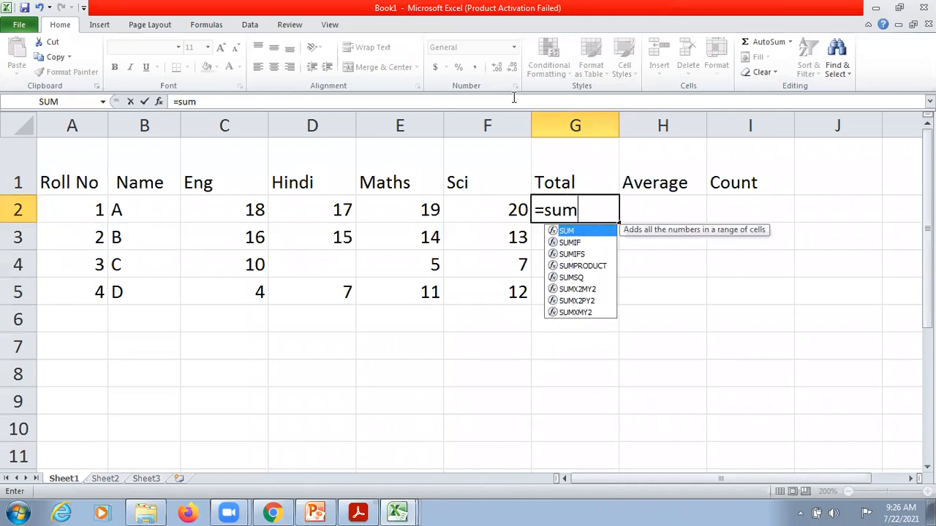
{"action": "type", "text": "("}
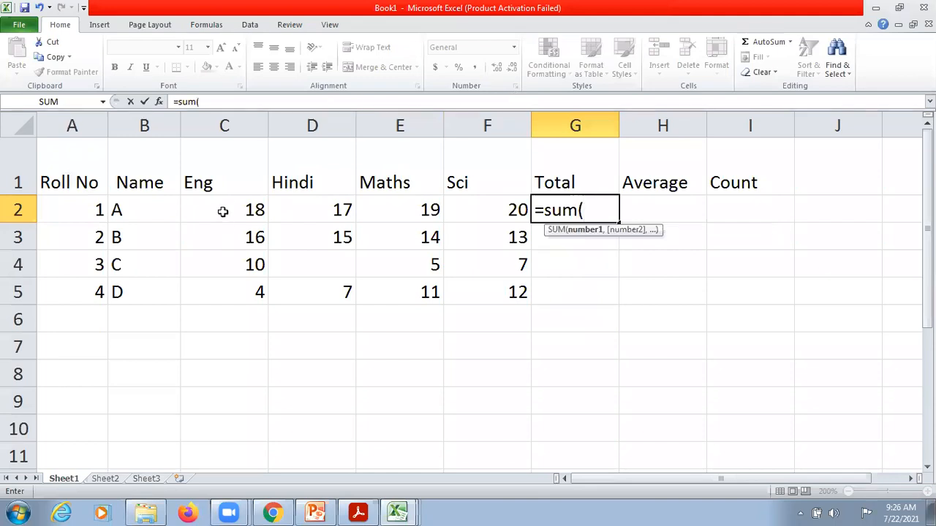
{"action": "left_click_drag", "start_coordinate": [222, 210], "coordinate": [458, 199]}
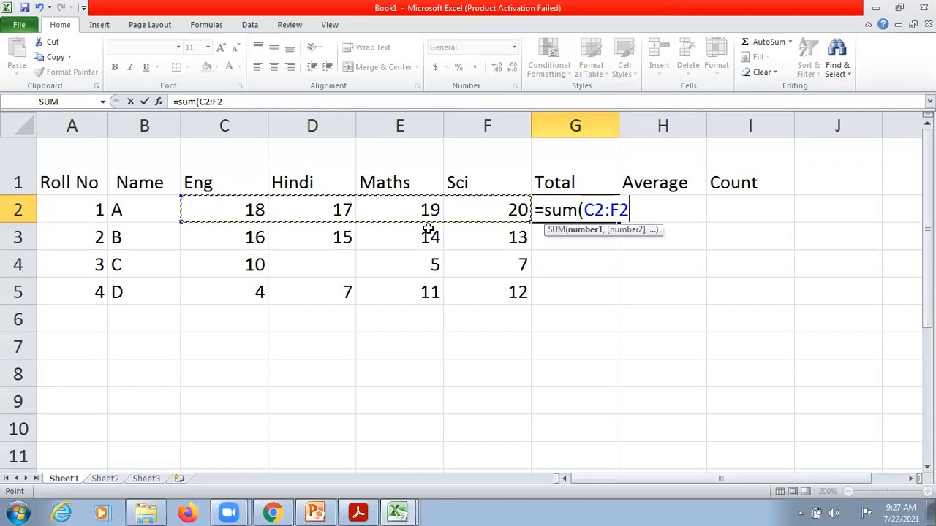
Remove the selected range from G2's formula, write c2:f2 by hand instead, and complete it as =sum(c2:f2).
{"action": "left_click", "coordinate": [226, 100]}
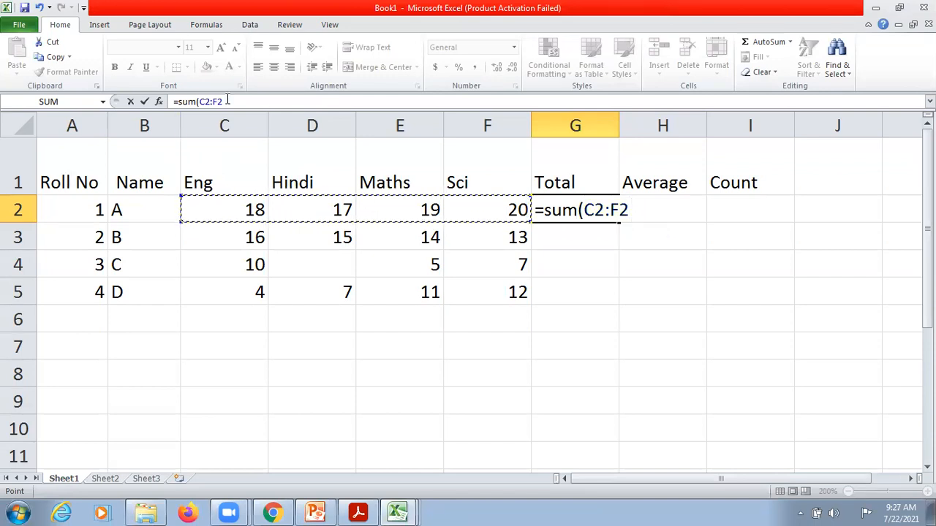
{"action": "key", "text": "BackSpace"}
{"action": "key", "text": "BackSpace"}
{"action": "key", "text": "BackSpace"}
{"action": "key", "text": "BackSpace"}
{"action": "key", "text": "BackSpace"}
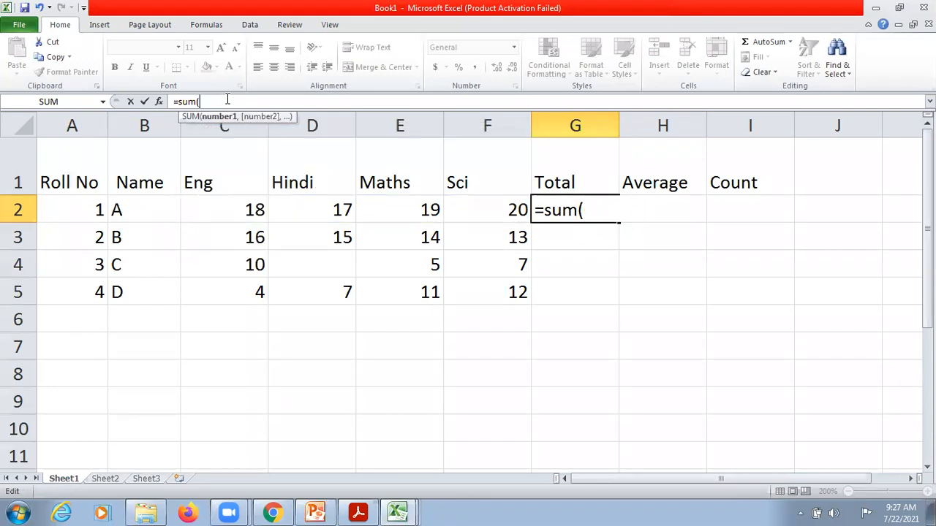
{"action": "type", "text": "c2"}
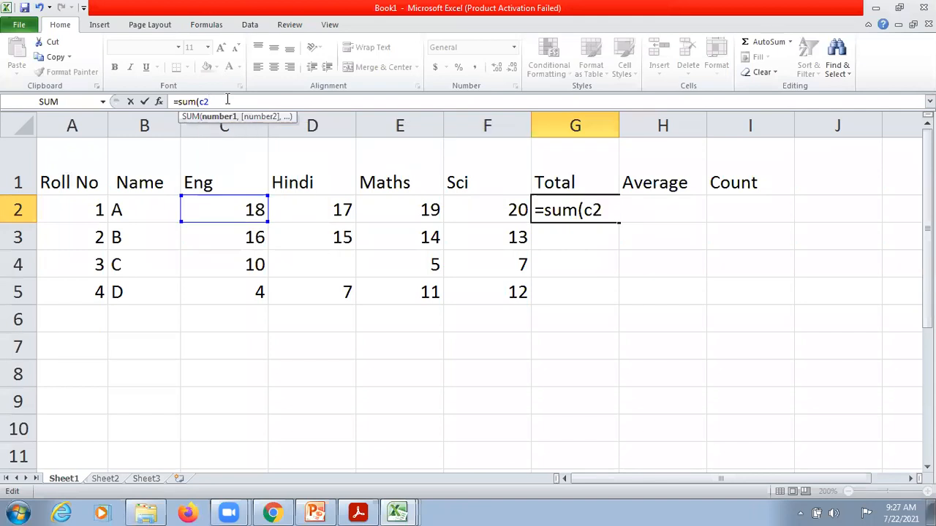
{"action": "type", "text": ":f2"}
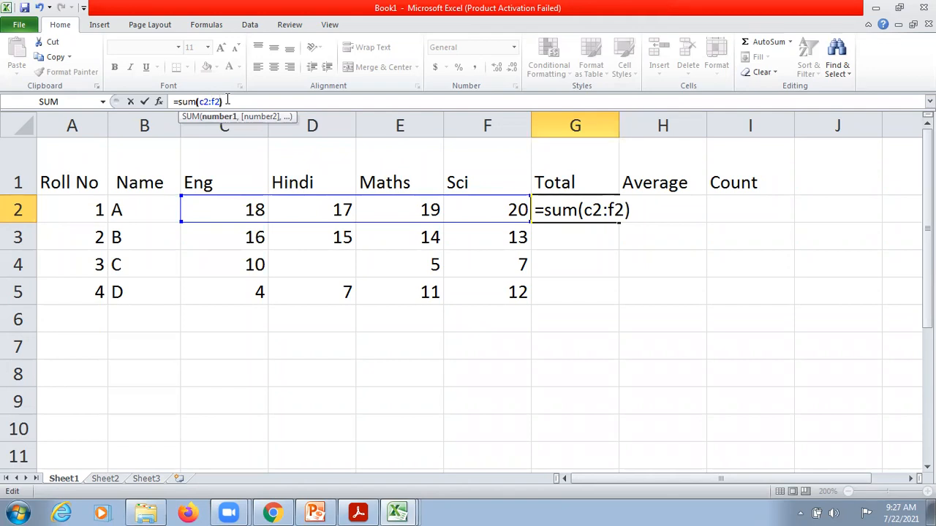
{"action": "key", "text": "Return"}
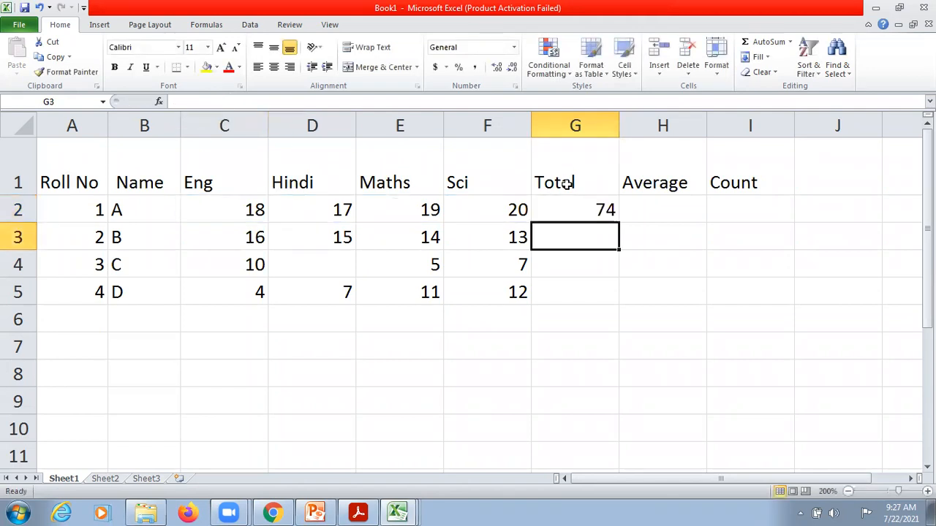
Autofill the total formula from G2 down to G5 for the remaining students.
{"action": "left_click", "coordinate": [584, 210]}
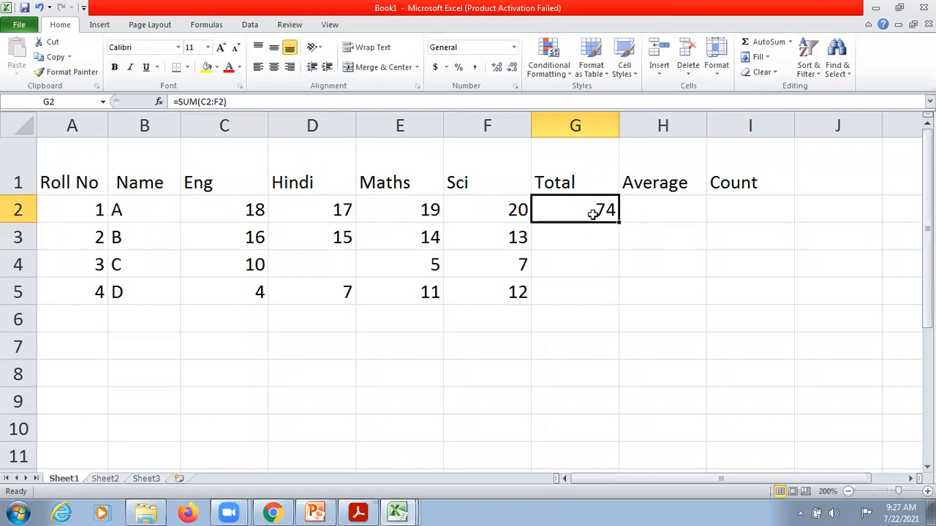
{"action": "left_click_drag", "start_coordinate": [619, 223], "coordinate": [621, 301]}
{"action": "left_click", "coordinate": [564, 365]}
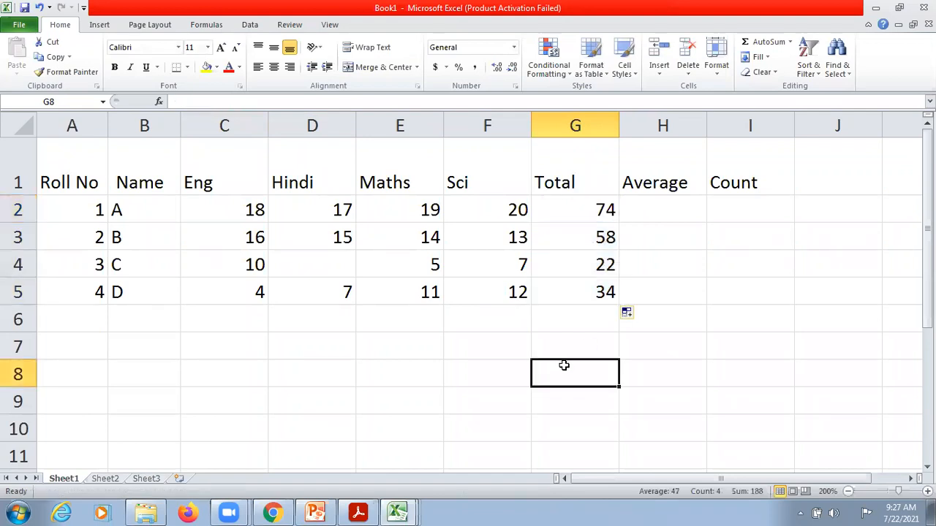
Average student A's marks in H2 with the formula =average(C2:F2).
{"action": "left_click", "coordinate": [671, 210]}
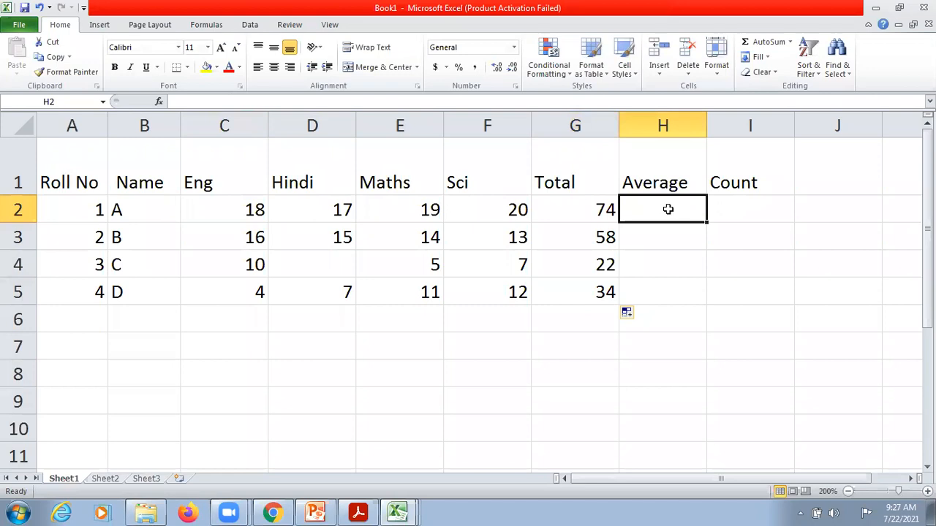
{"action": "type", "text": "="}
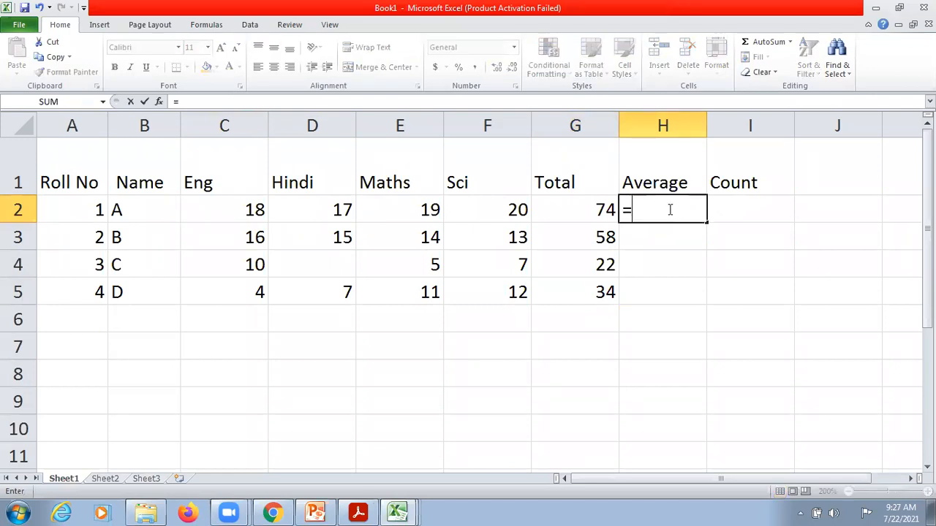
{"action": "type", "text": "average"}
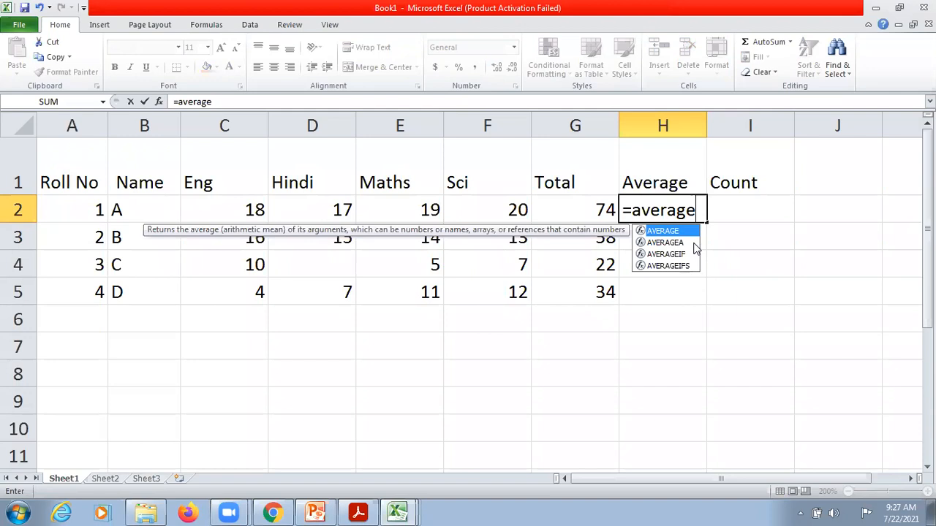
{"action": "type", "text": "("}
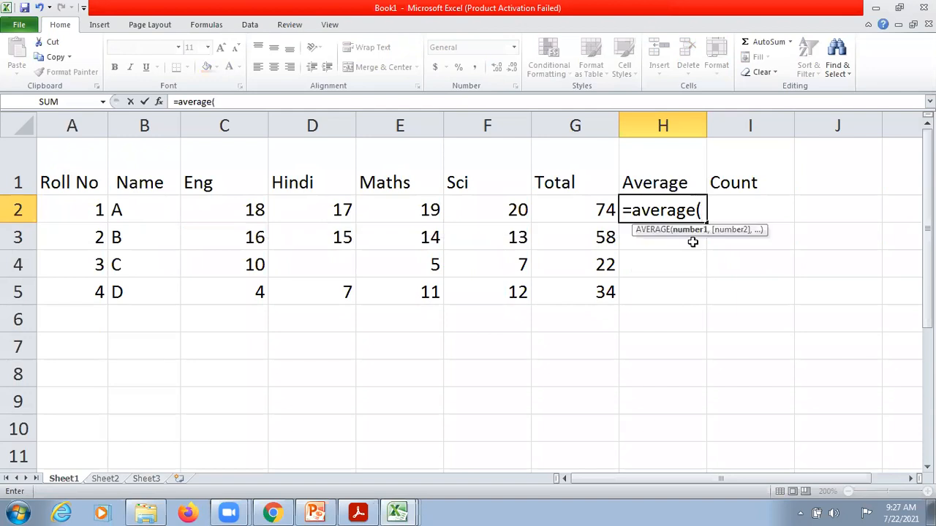
{"action": "left_click_drag", "start_coordinate": [244, 210], "coordinate": [474, 210]}
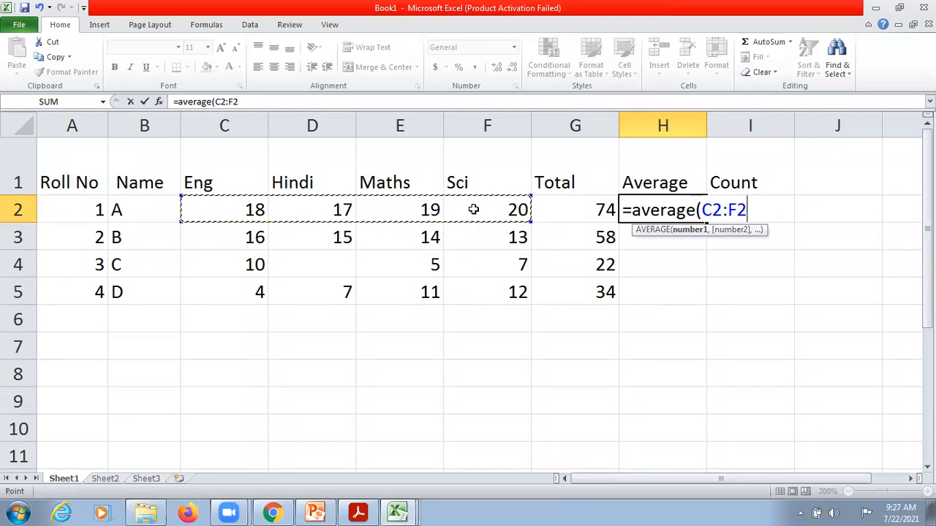
{"action": "type", "text": ")"}
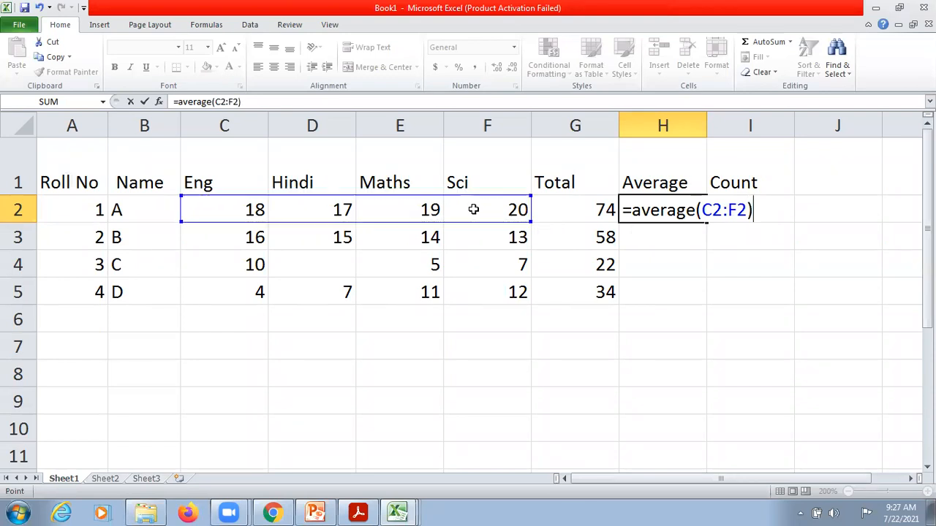
{"action": "key", "text": "Return"}
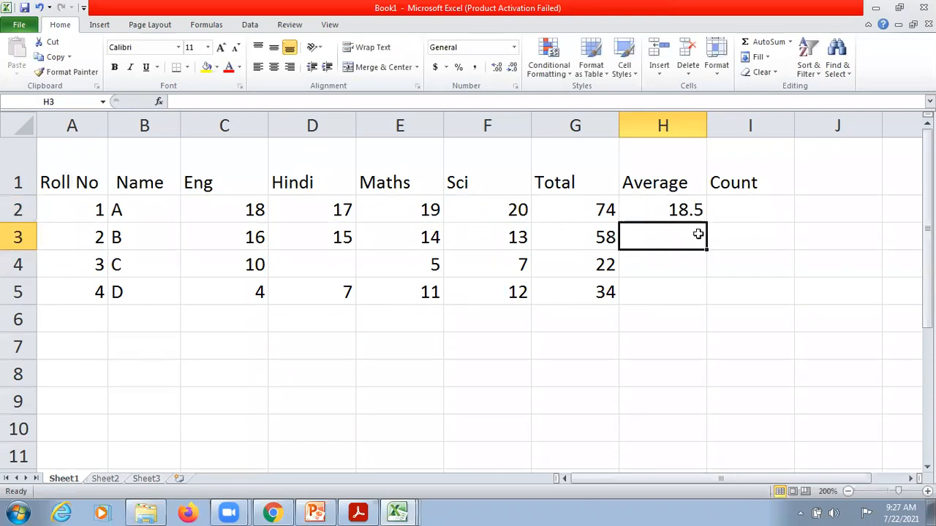
Count student A's marks in I2 with the formula =count(C2:F2).
{"action": "left_click", "coordinate": [735, 208]}
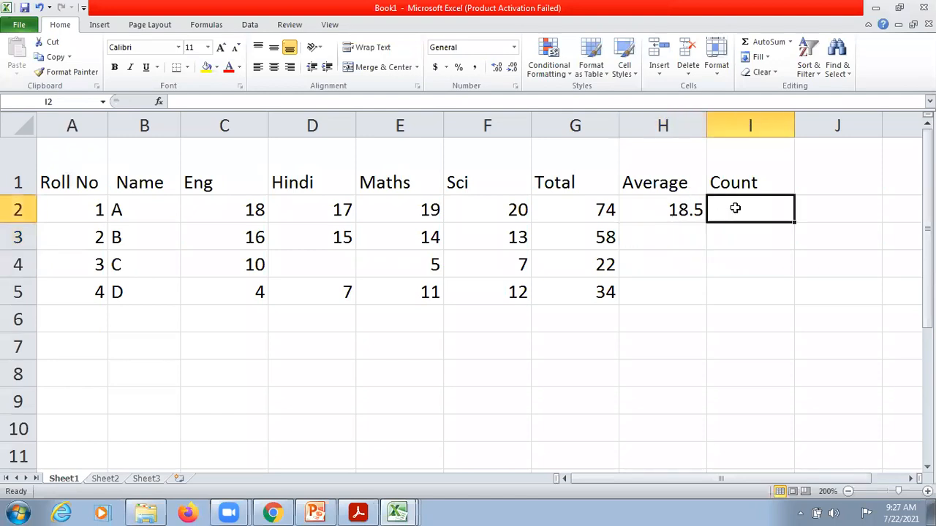
{"action": "left_click", "coordinate": [544, 101]}
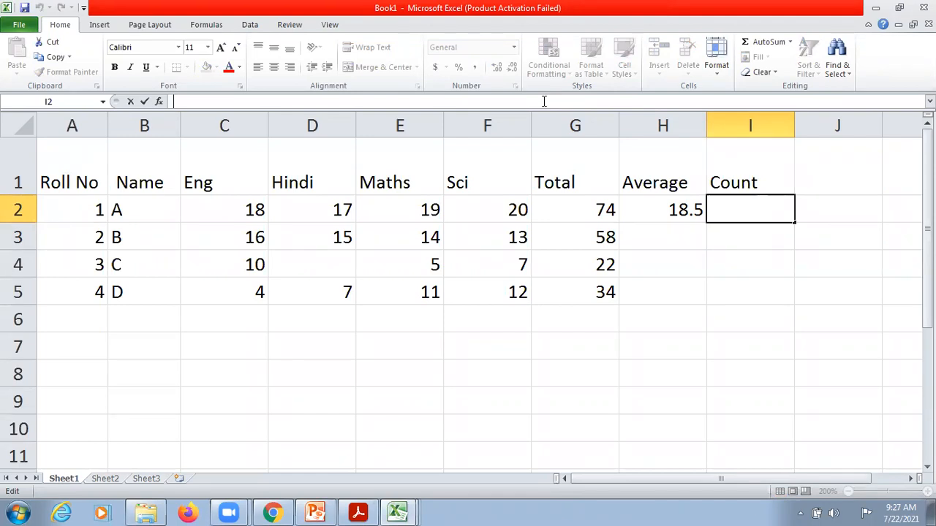
{"action": "type", "text": "="}
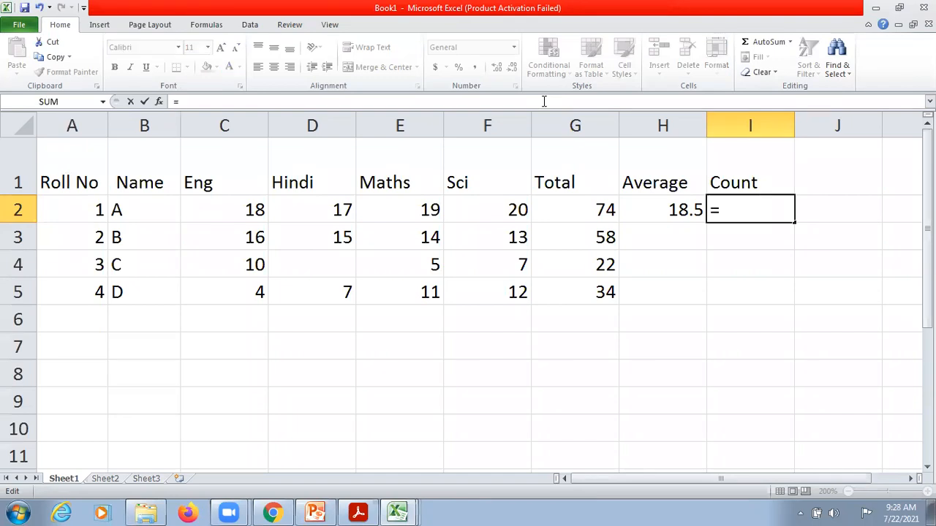
{"action": "type", "text": "c"}
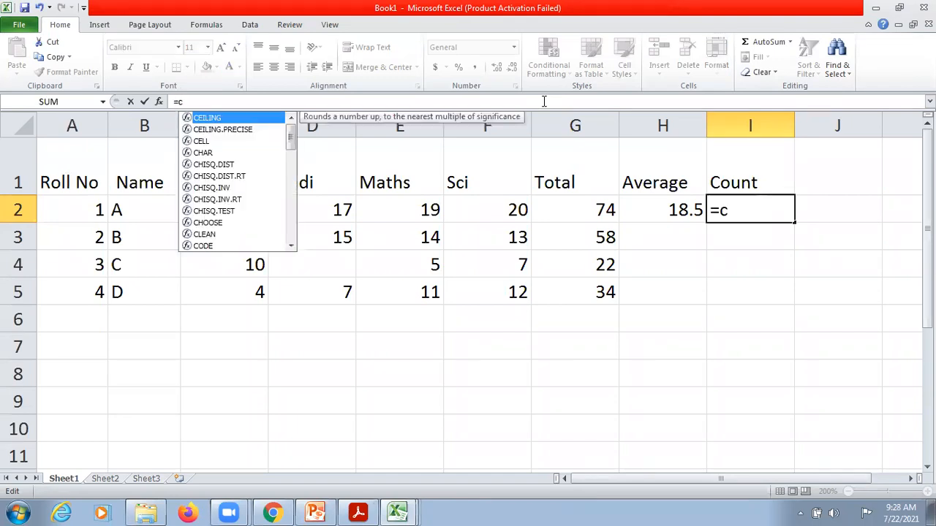
{"action": "type", "text": "ount("}
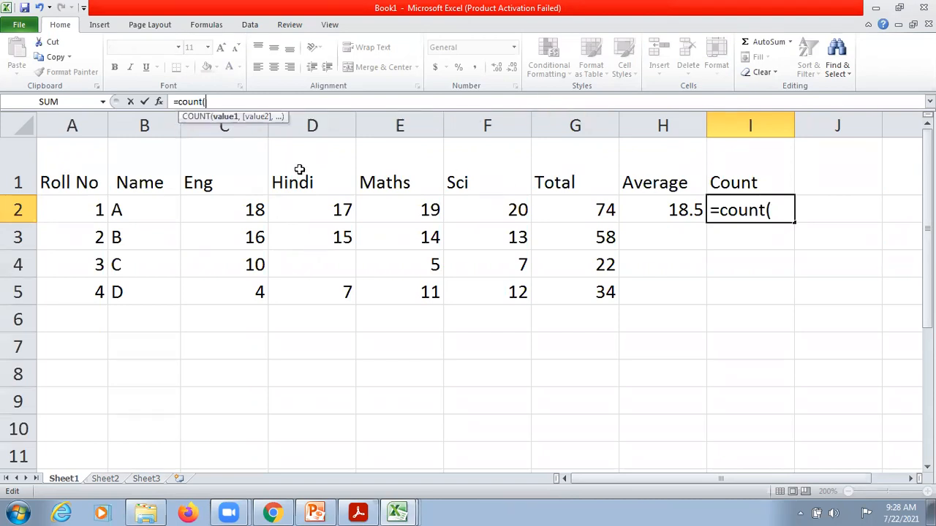
{"action": "left_click_drag", "start_coordinate": [246, 209], "coordinate": [514, 207]}
{"action": "type", "text": ")"}
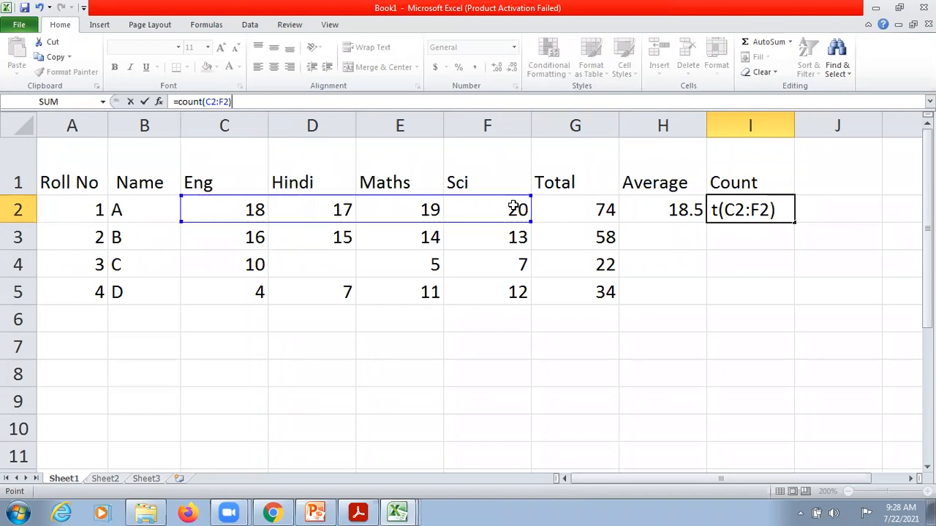
{"action": "key", "text": "Return"}
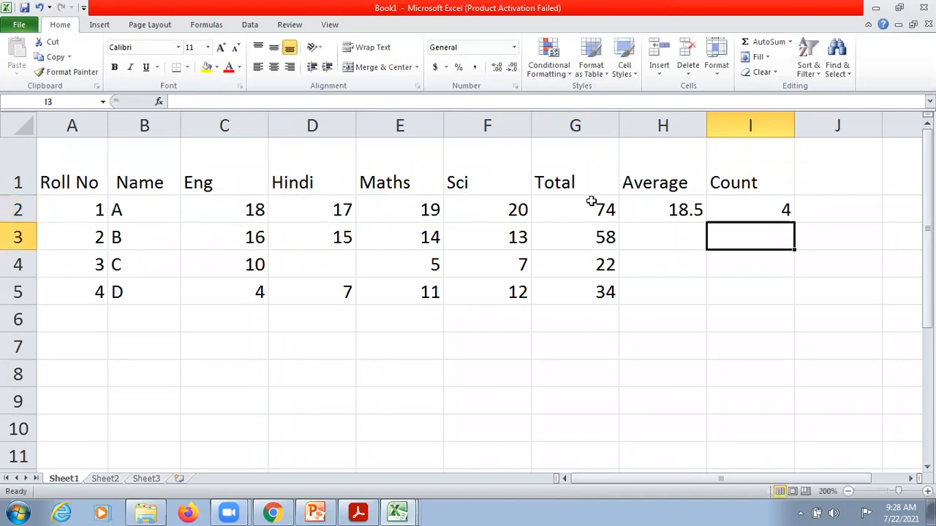
Autofill the average and count formulas together from H2:I2 down to row 5.
{"action": "left_click_drag", "start_coordinate": [676, 208], "coordinate": [764, 212]}
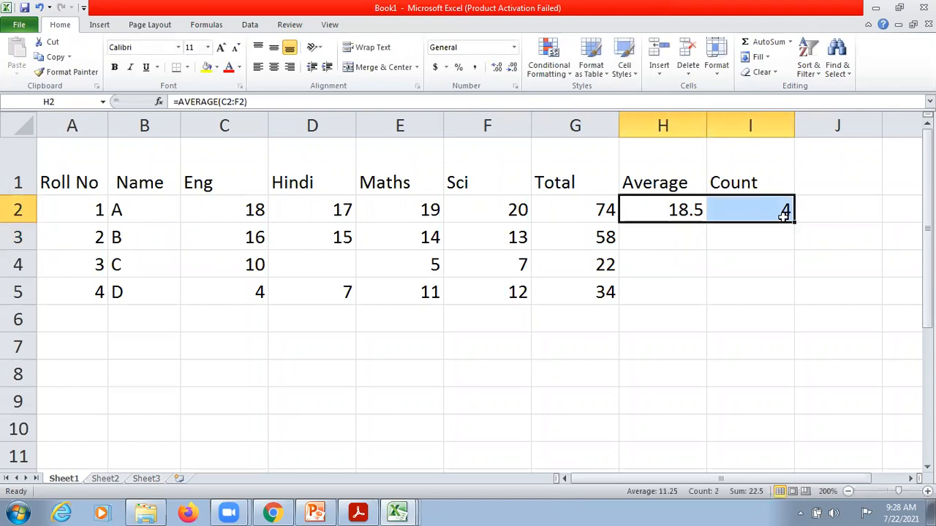
{"action": "left_click_drag", "start_coordinate": [796, 222], "coordinate": [803, 302]}
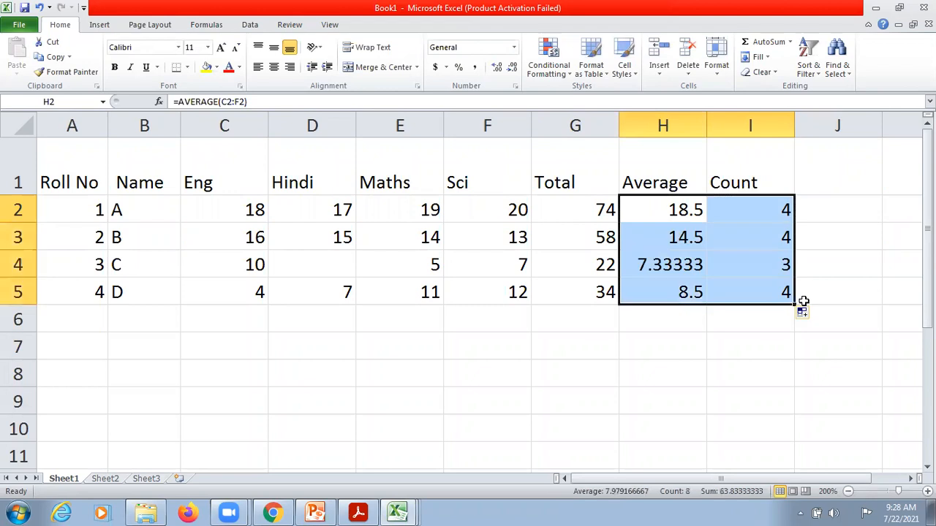
{"action": "left_click", "coordinate": [734, 336]}
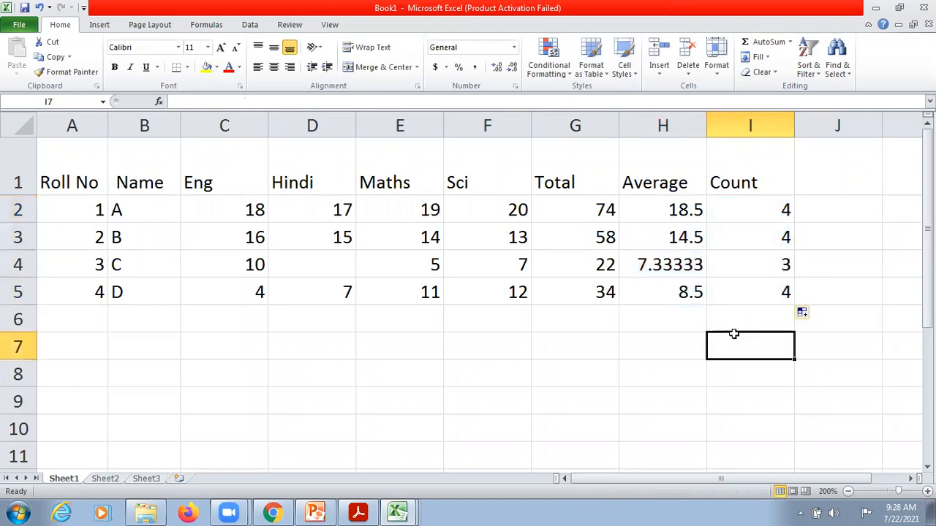
Add the row labels Max in B6 and Min in B7 below the student names.
{"action": "left_click", "coordinate": [132, 317]}
{"action": "type", "text": "Max"}
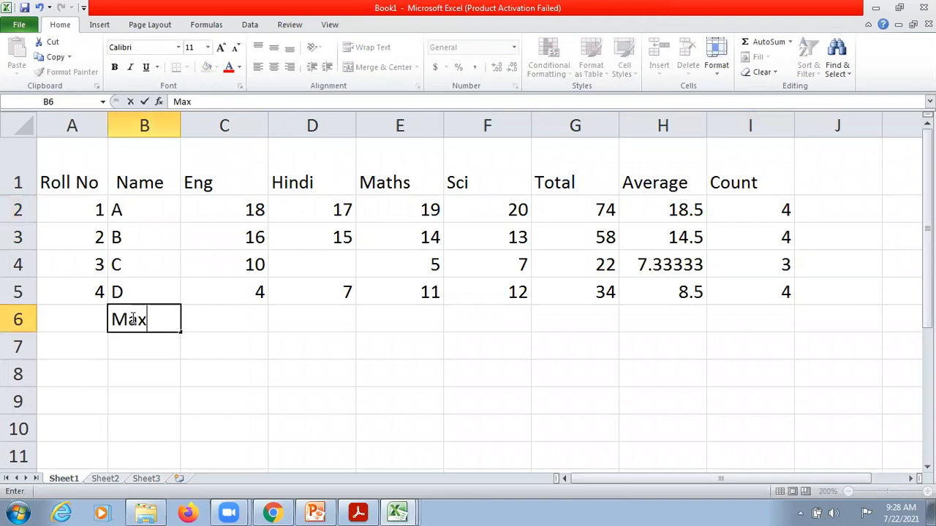
{"action": "key", "text": "Return"}
{"action": "type", "text": "Min"}
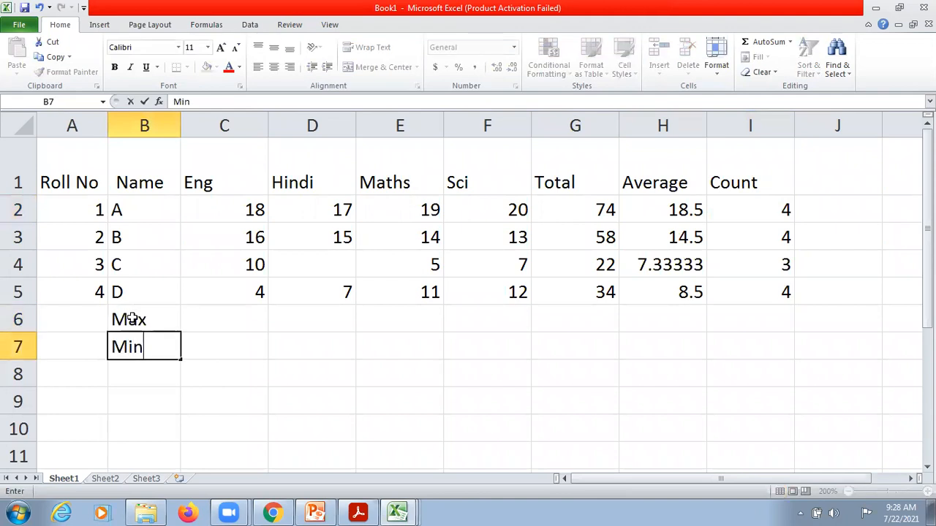
{"action": "key", "text": "Return"}
Find the highest English mark in C6 with the formula =max(c2:c5).
{"action": "left_click", "coordinate": [226, 347]}
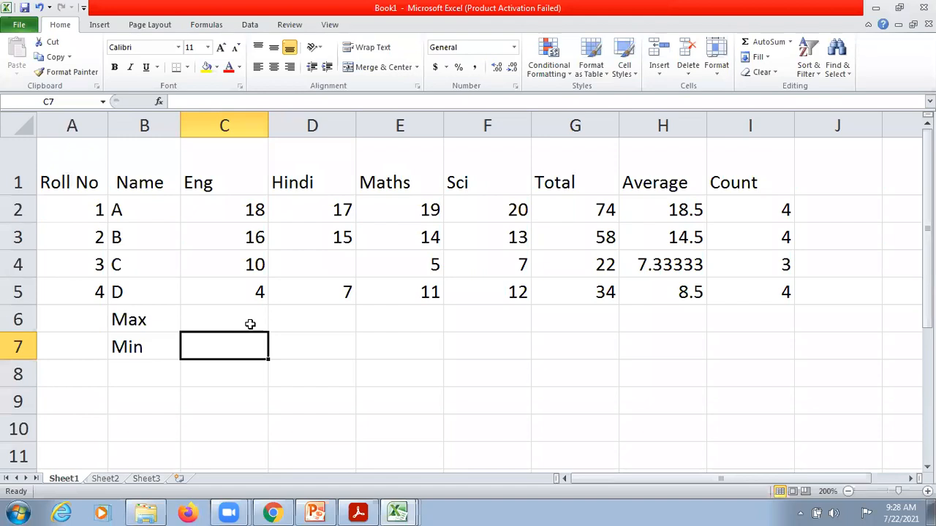
{"action": "left_click", "coordinate": [250, 324]}
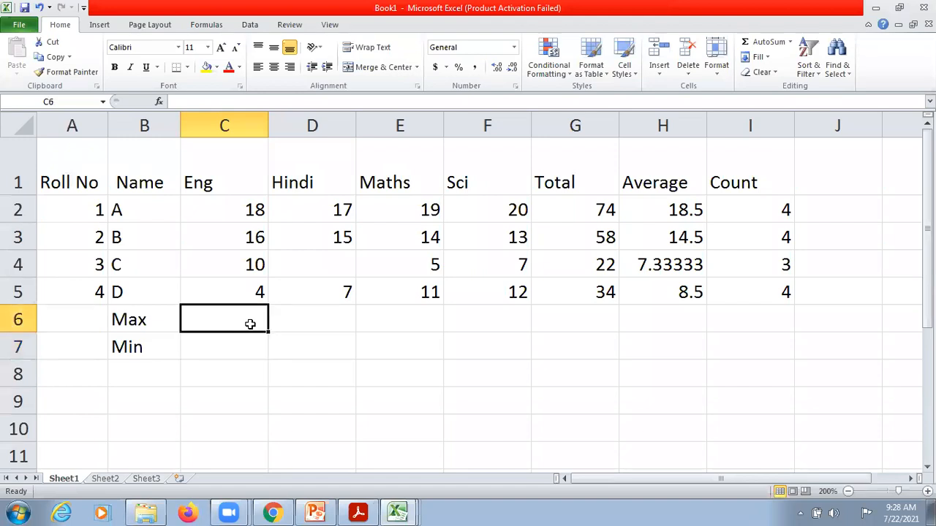
{"action": "type", "text": "=m"}
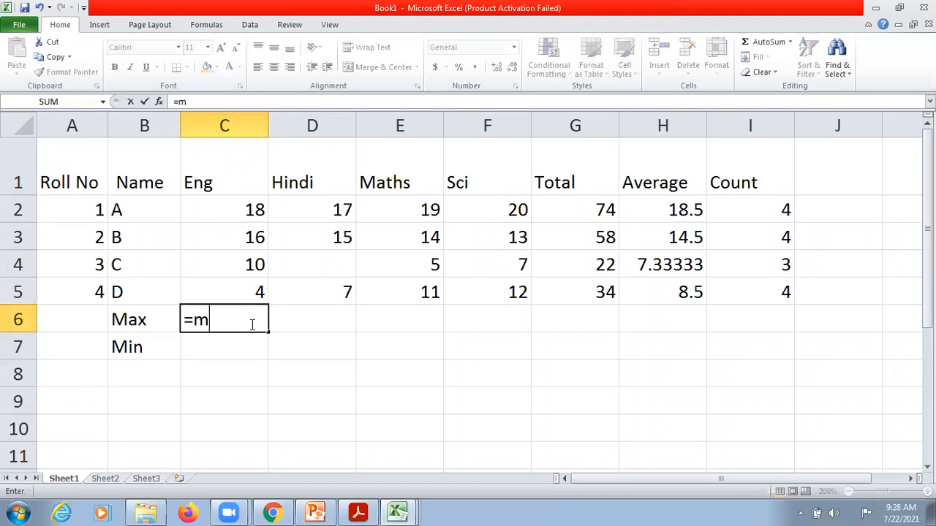
{"action": "type", "text": "ax("}
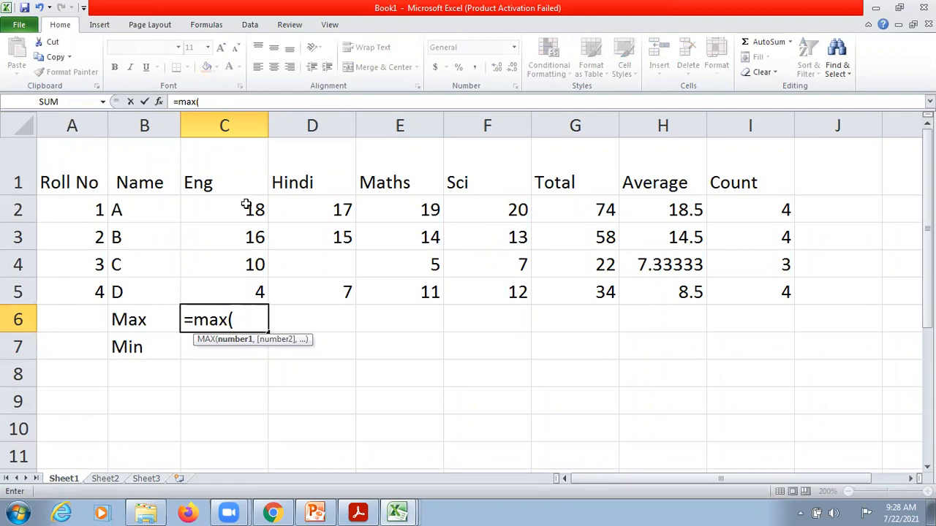
{"action": "type", "text": "c2"}
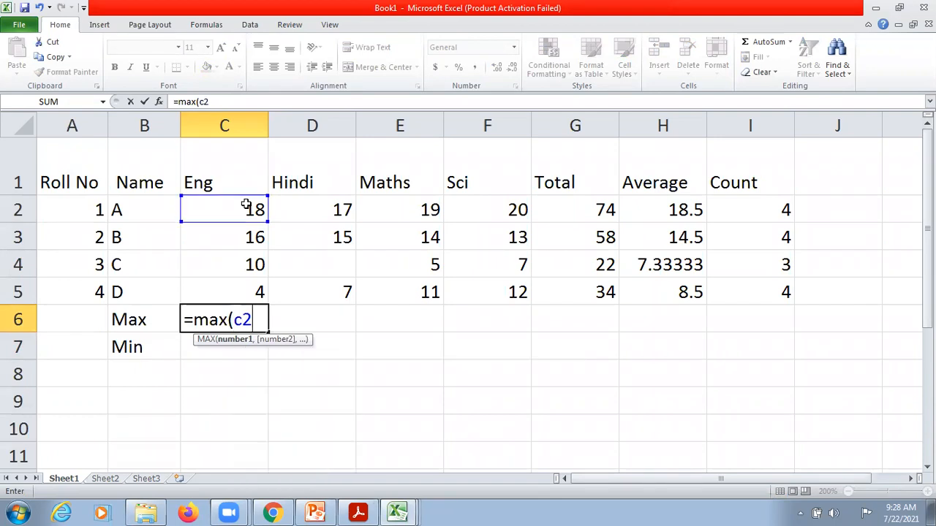
{"action": "type", "text": ":c"}
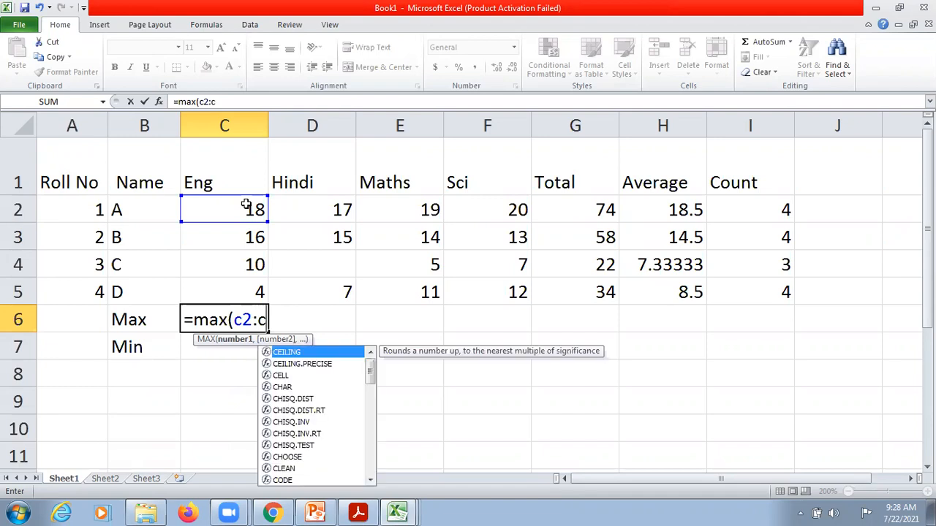
{"action": "type", "text": "5)"}
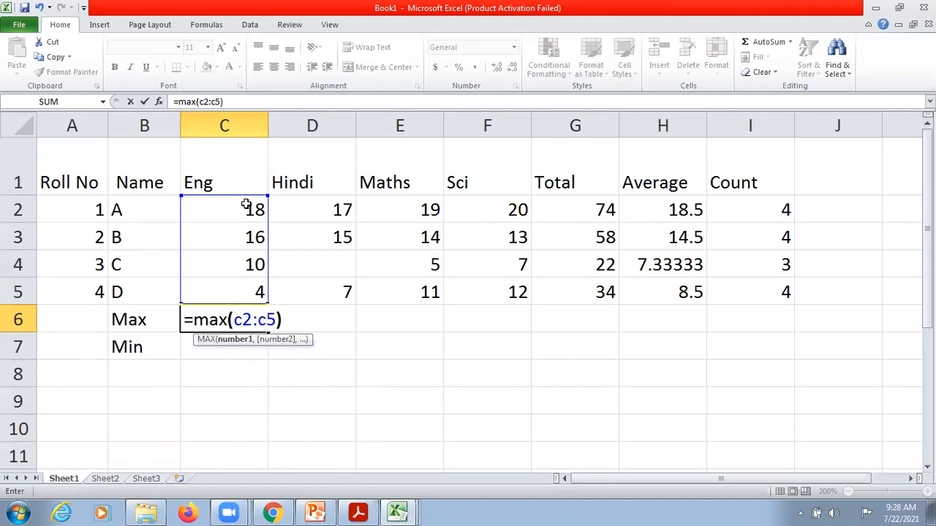
{"action": "key", "text": "Return"}
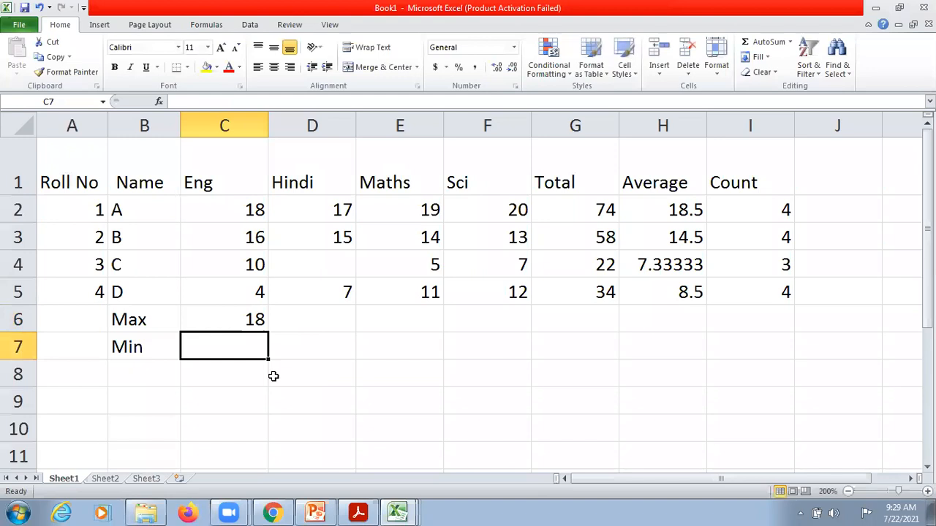
Find the lowest English mark in C7 with the formula =min(c2:c5).
{"action": "type", "text": "=min"}
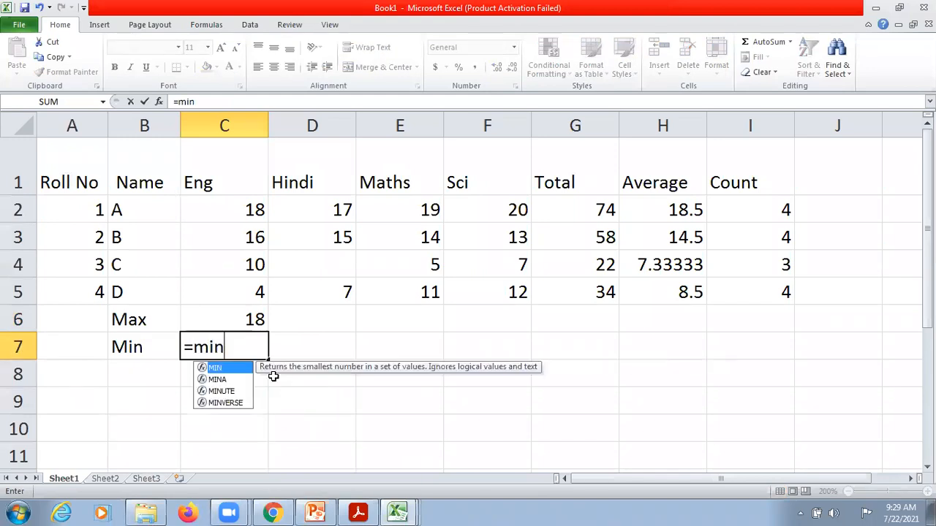
{"action": "type", "text": "("}
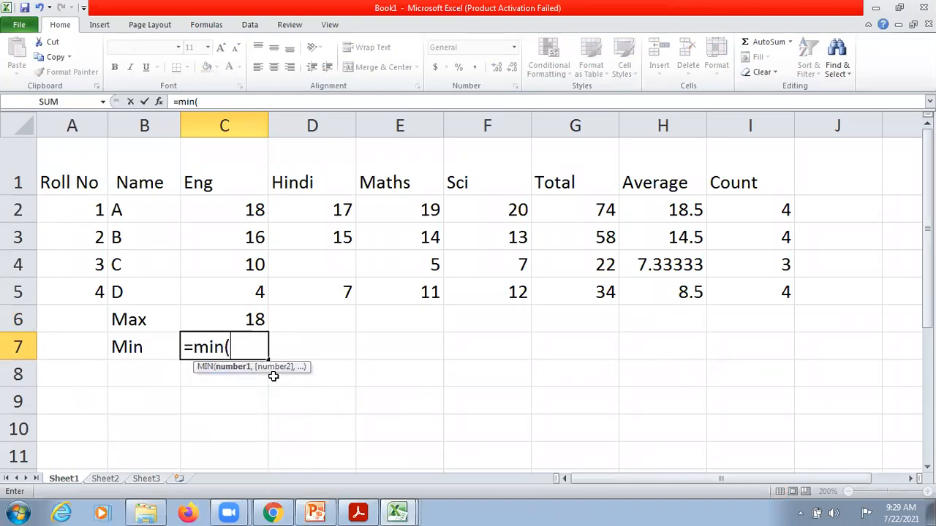
{"action": "type", "text": "c2:c5"}
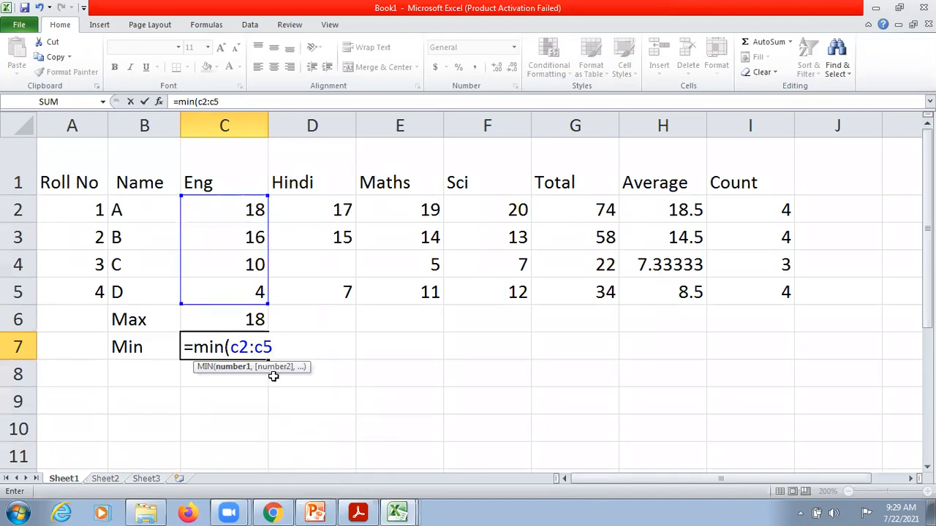
{"action": "key", "text": "Return"}
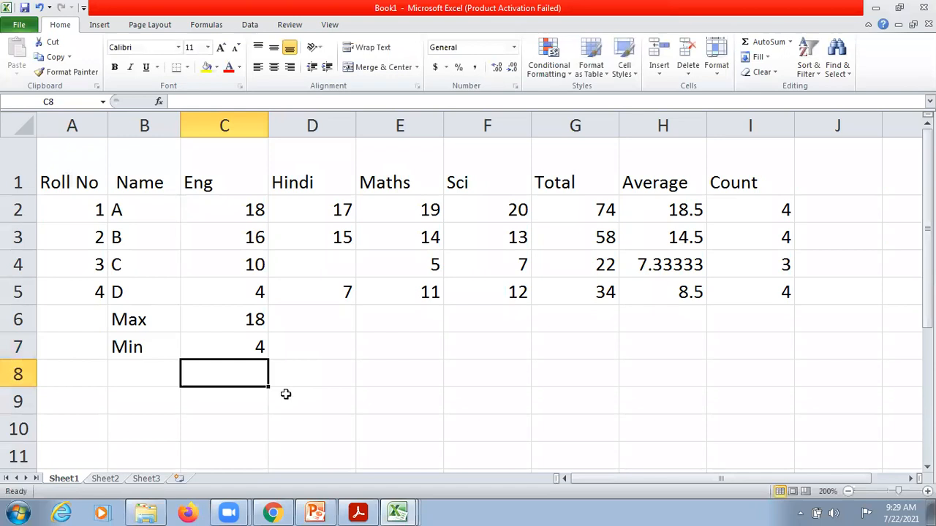
Autofill the maximum and minimum formulas together from C6:C7 across to column F for the remaining subjects.
{"action": "left_click_drag", "start_coordinate": [246, 325], "coordinate": [539, 325]}
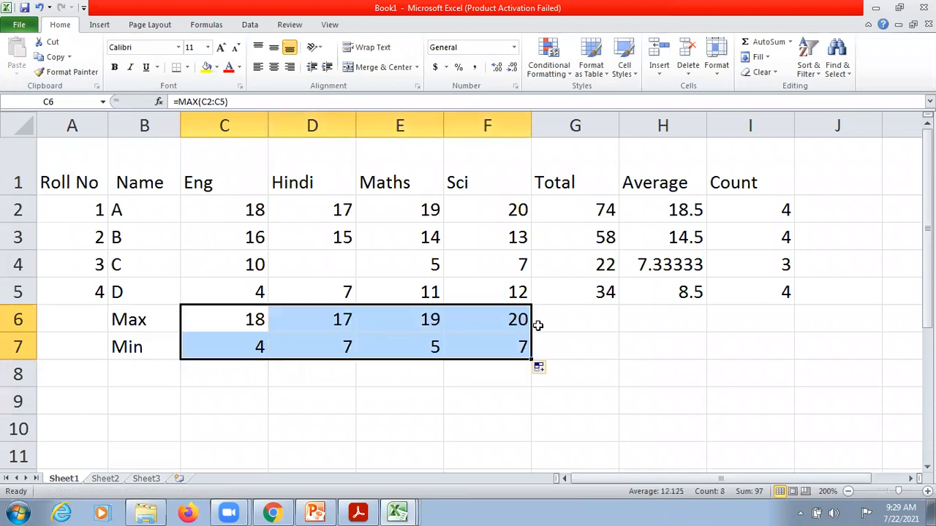
{"action": "left_click", "coordinate": [434, 395]}
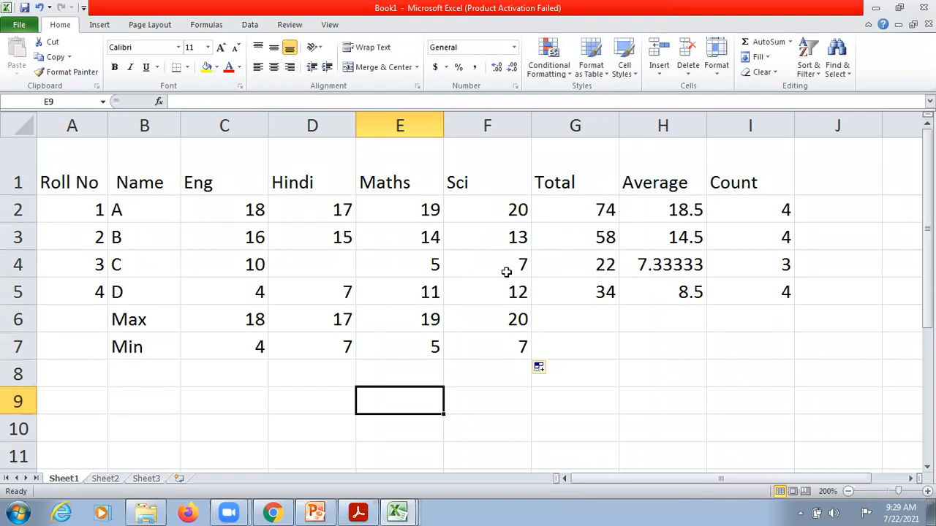
{"action": "left_click", "coordinate": [310, 25]}
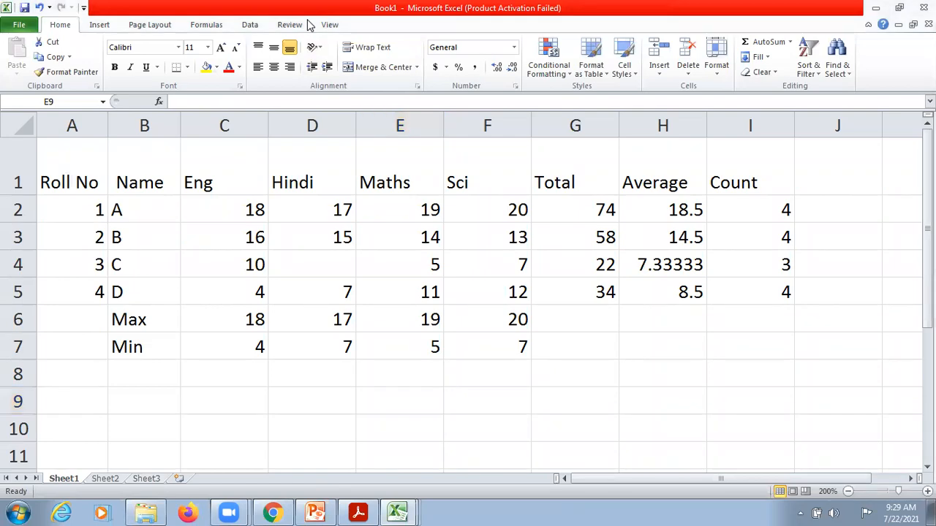